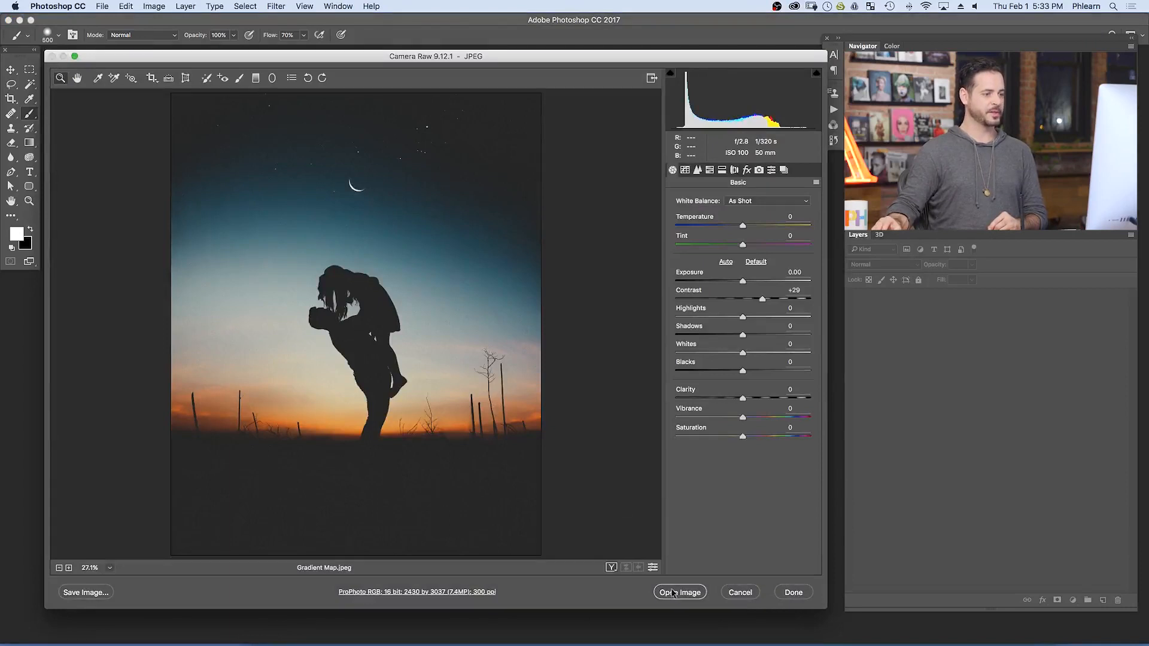
# - Open Gradient Map.jpeg from Camera Raw and display it in full-screen mode
pyautogui.click(678, 593)
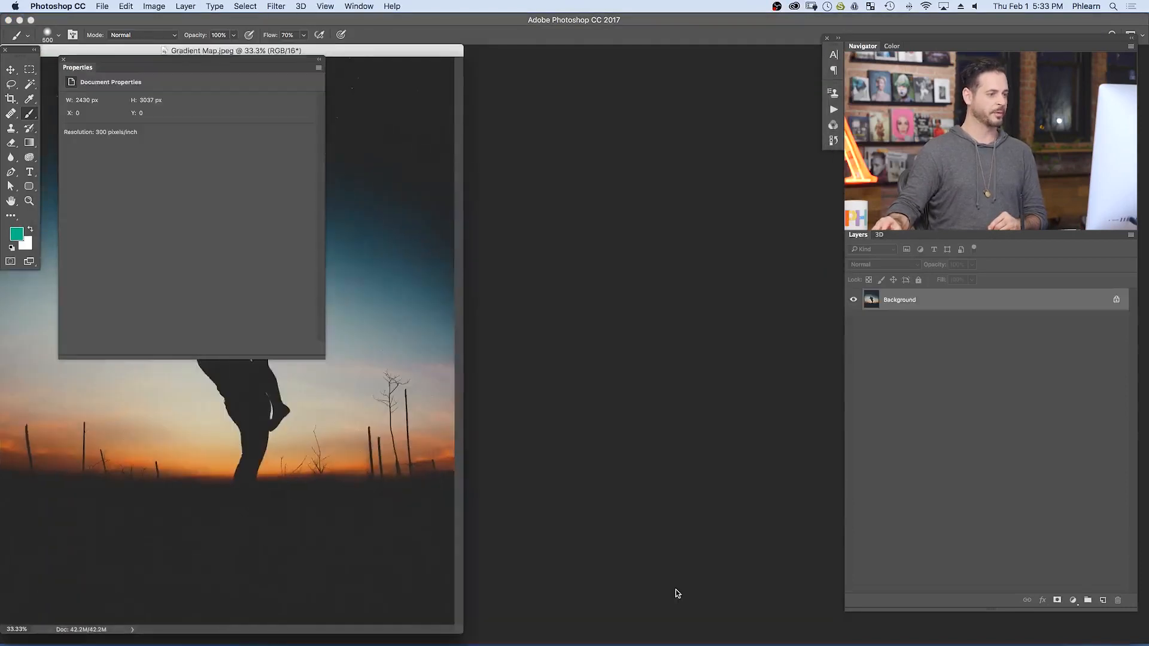
pyautogui.press('f')
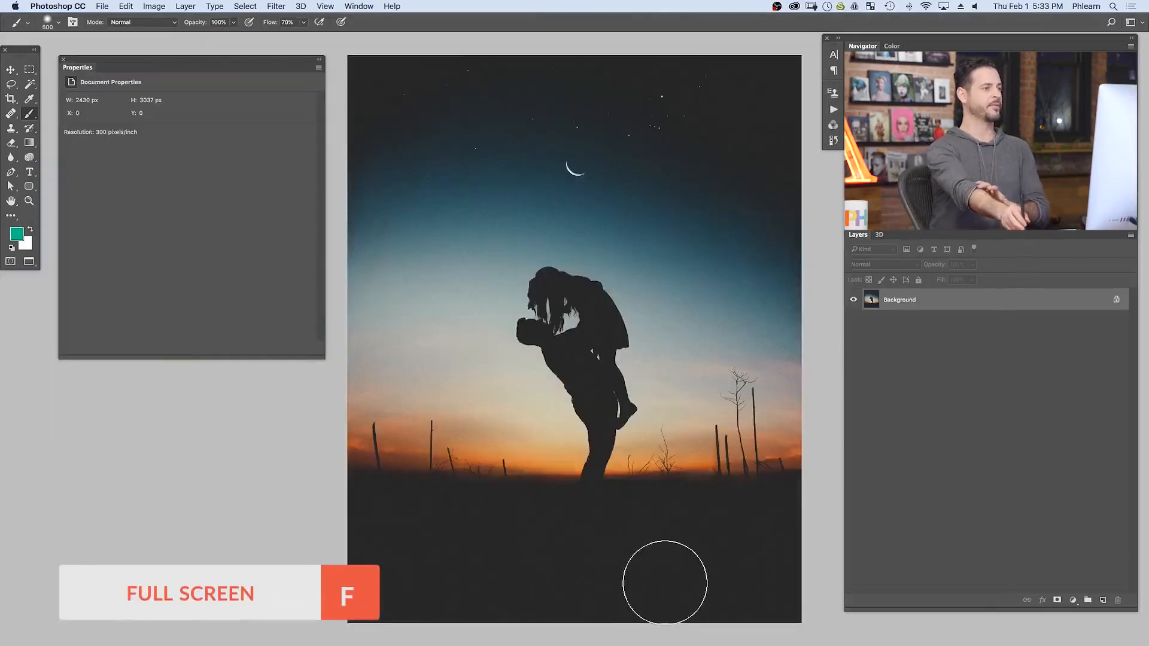
pyautogui.moveTo(675, 391); pyautogui.dragTo(669, 386)
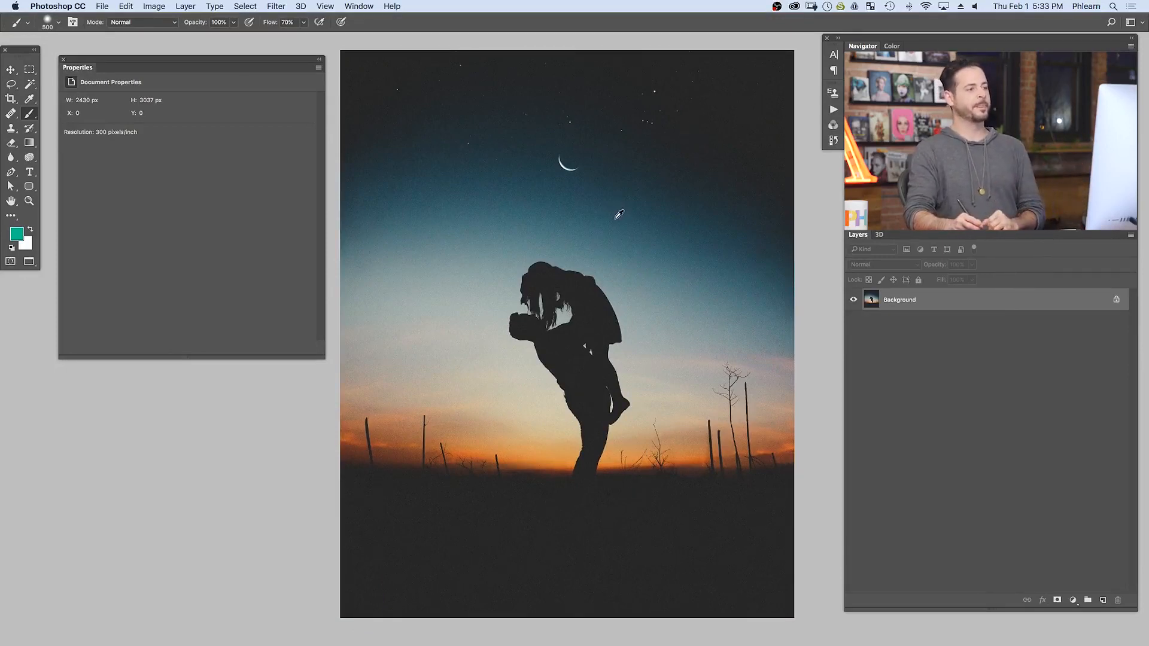
# - Add a Gradient Map adjustment layer above the Background and open its gradient for editing beside the image
pyautogui.click(1072, 599)
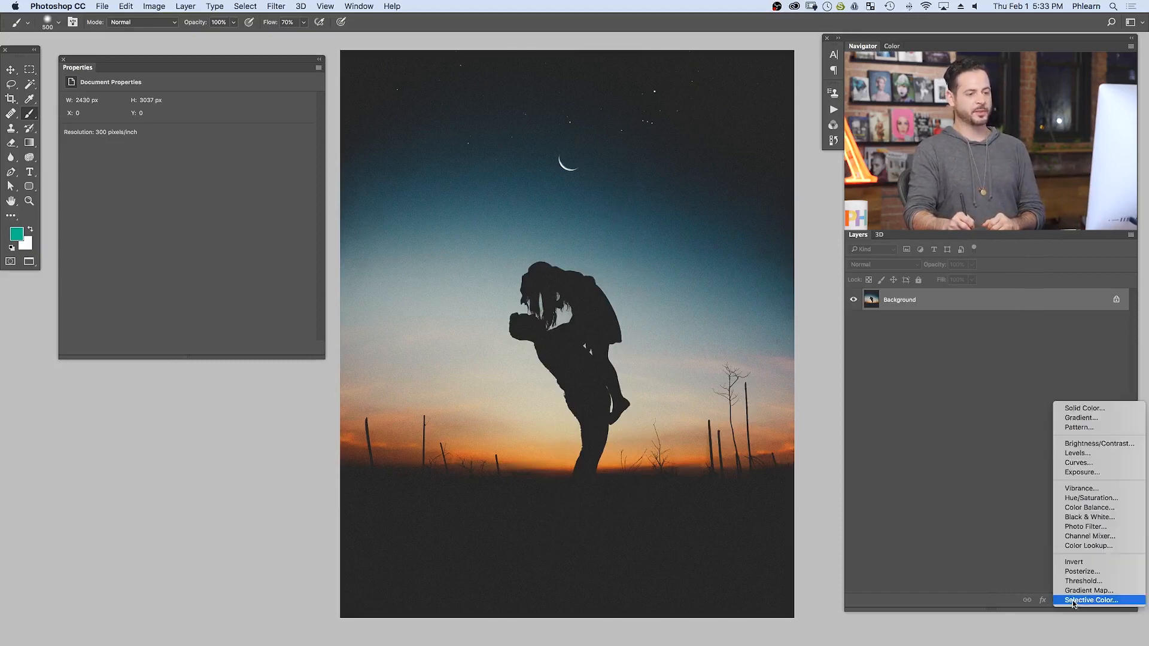
pyautogui.keyDown('alt'); pyautogui.click(1080, 591); pyautogui.keyUp('alt')
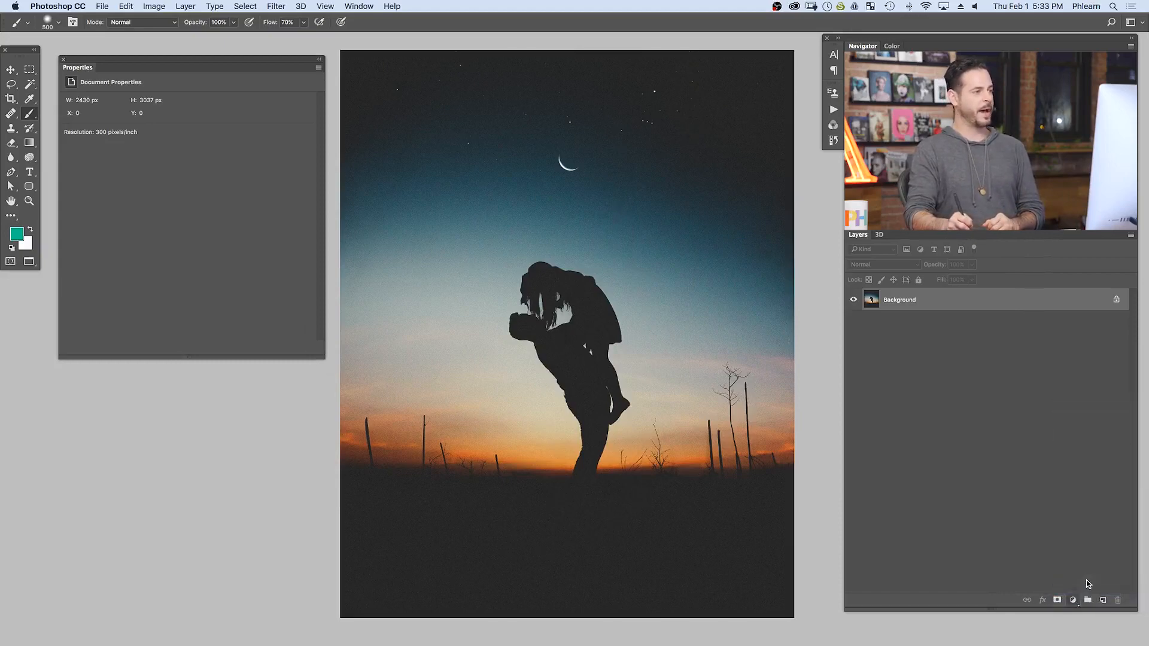
pyautogui.click(537, 281)
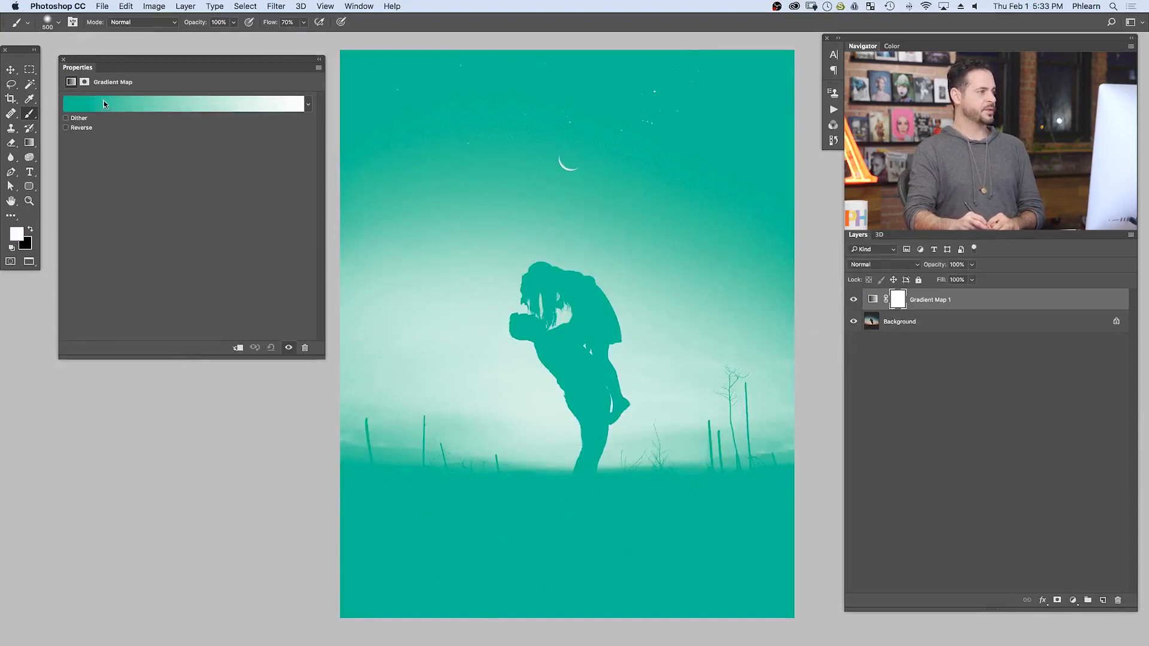
pyautogui.click(157, 106)
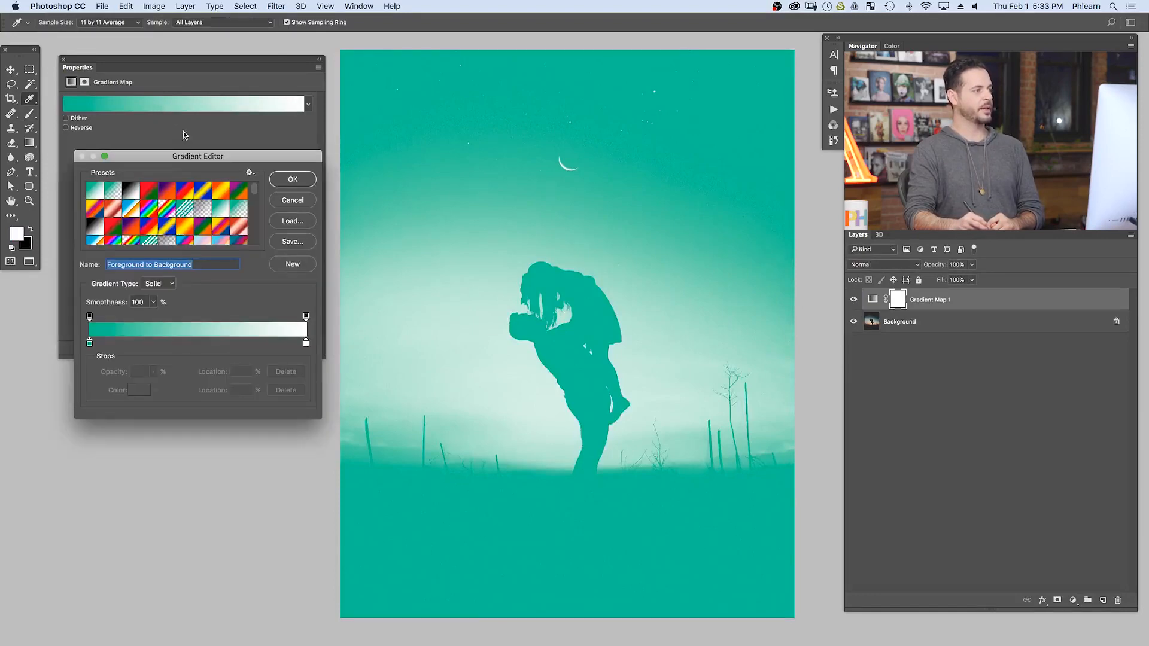
pyautogui.moveTo(165, 157); pyautogui.dragTo(150, 242)
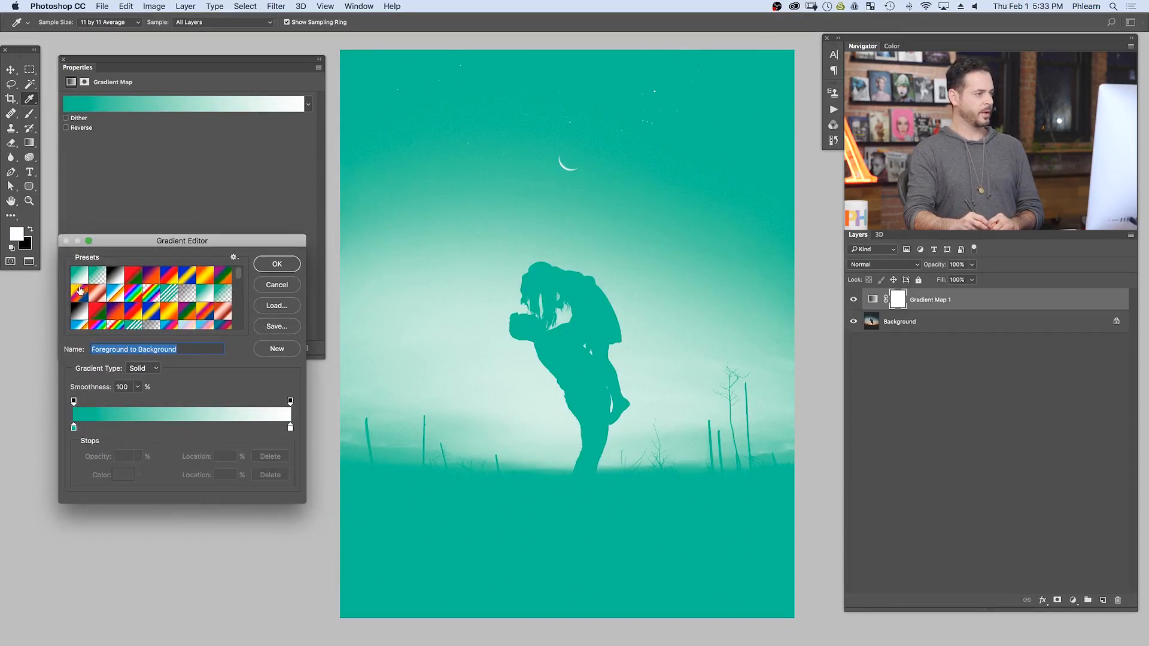
# - Try the Black, White preset, the Red, Green preset and the Violet, Orange preset on the gradient map
pyautogui.click(113, 276)
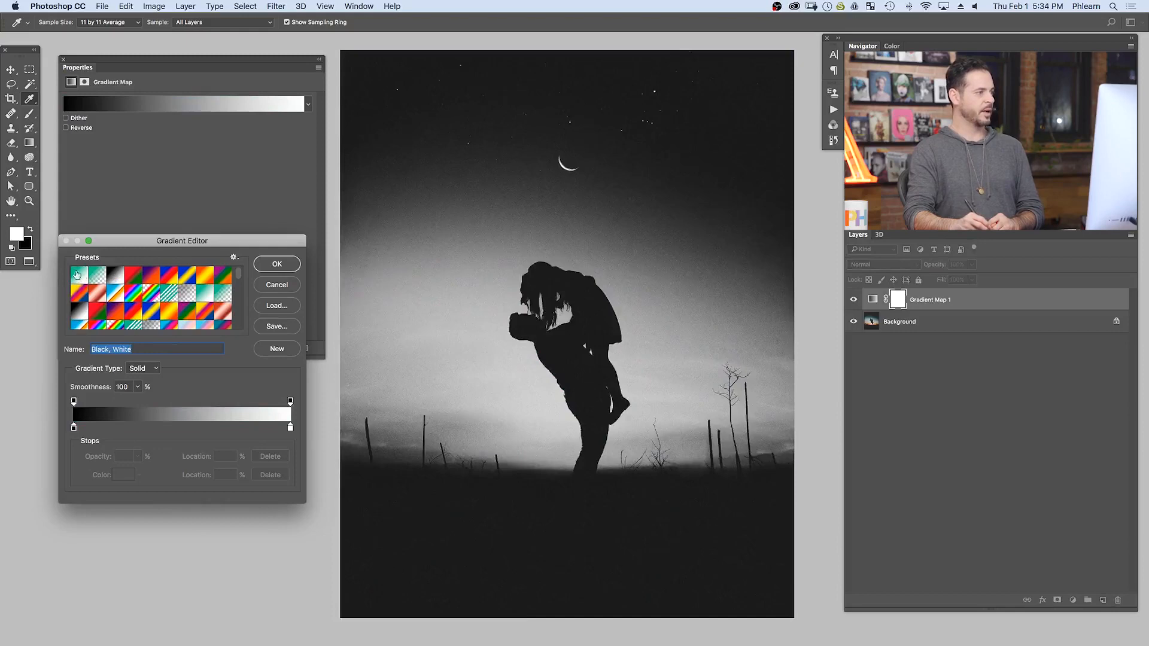
pyautogui.moveTo(159, 242); pyautogui.dragTo(167, 238)
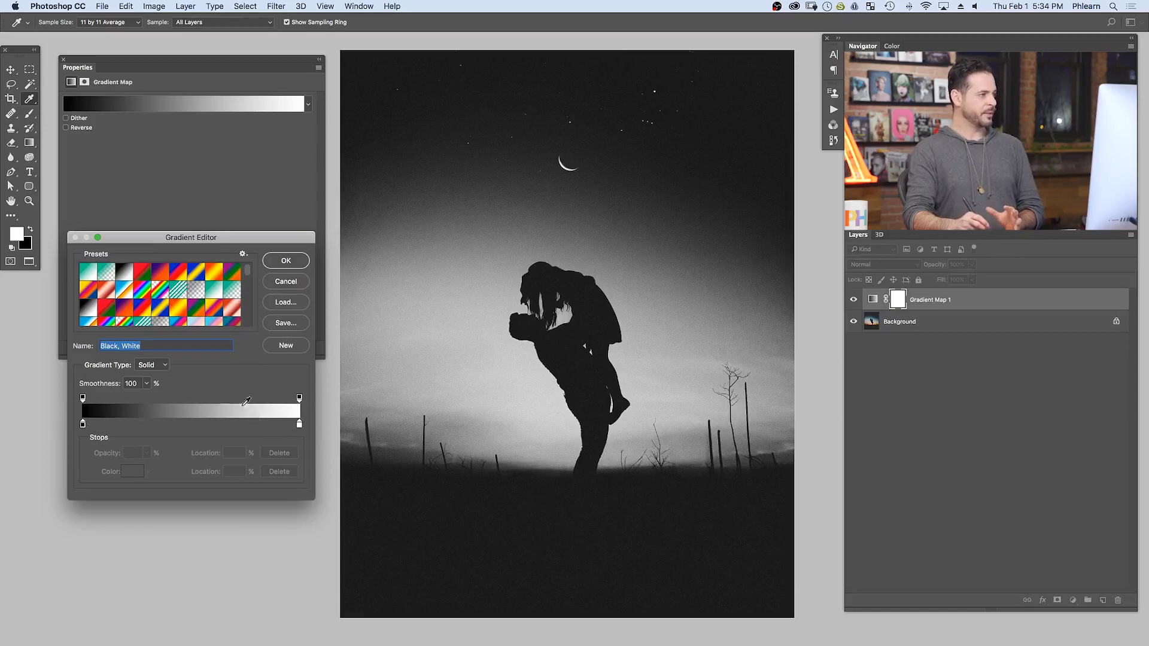
pyautogui.click(142, 273)
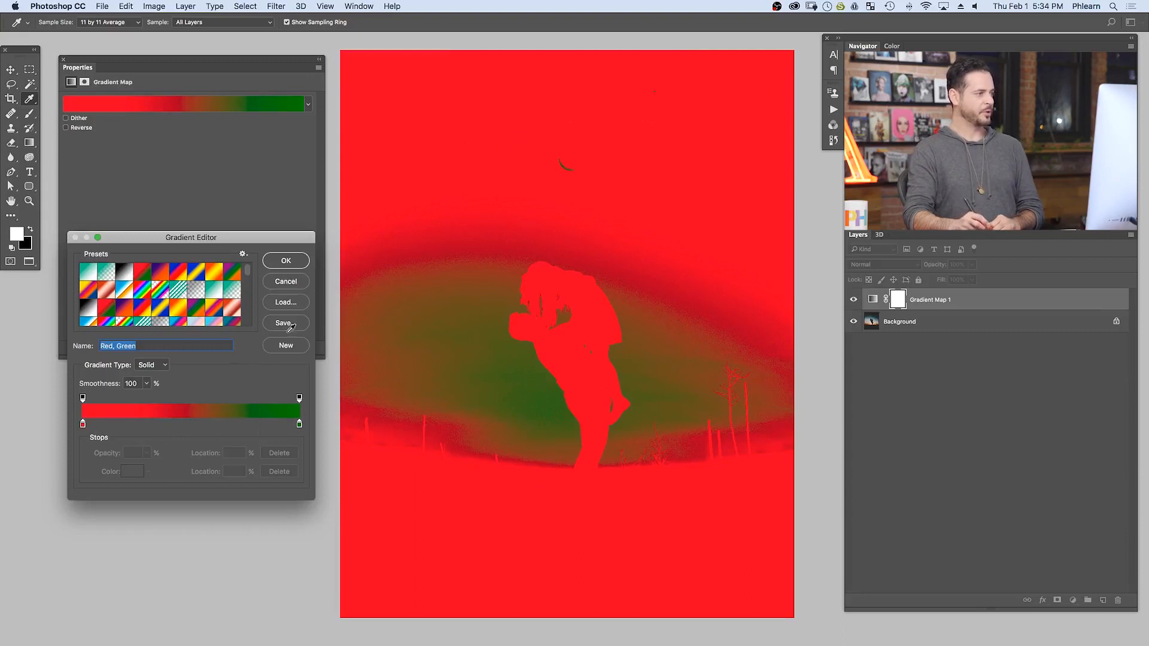
pyautogui.click(156, 272)
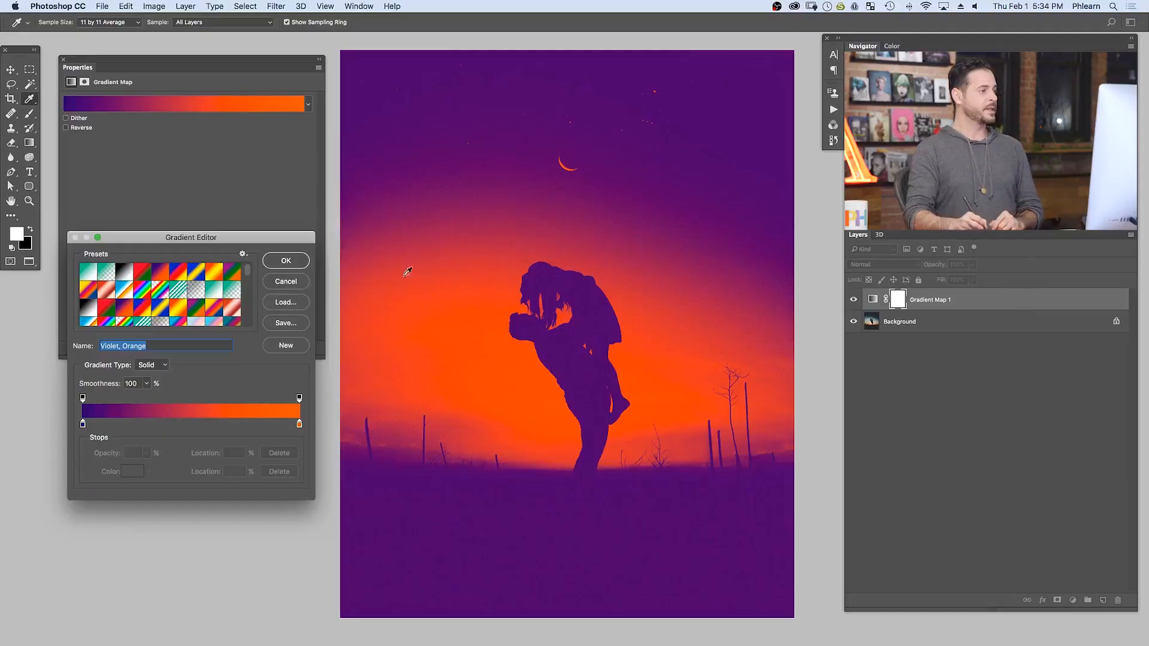
# - Enlarge the Gradient Editor and append the Pastels set to the existing gradient presets
pyautogui.moveTo(310, 501); pyautogui.dragTo(323, 557)
pyautogui.scroll(-5, 271, 372)
pyautogui.scroll(6, 271, 372)
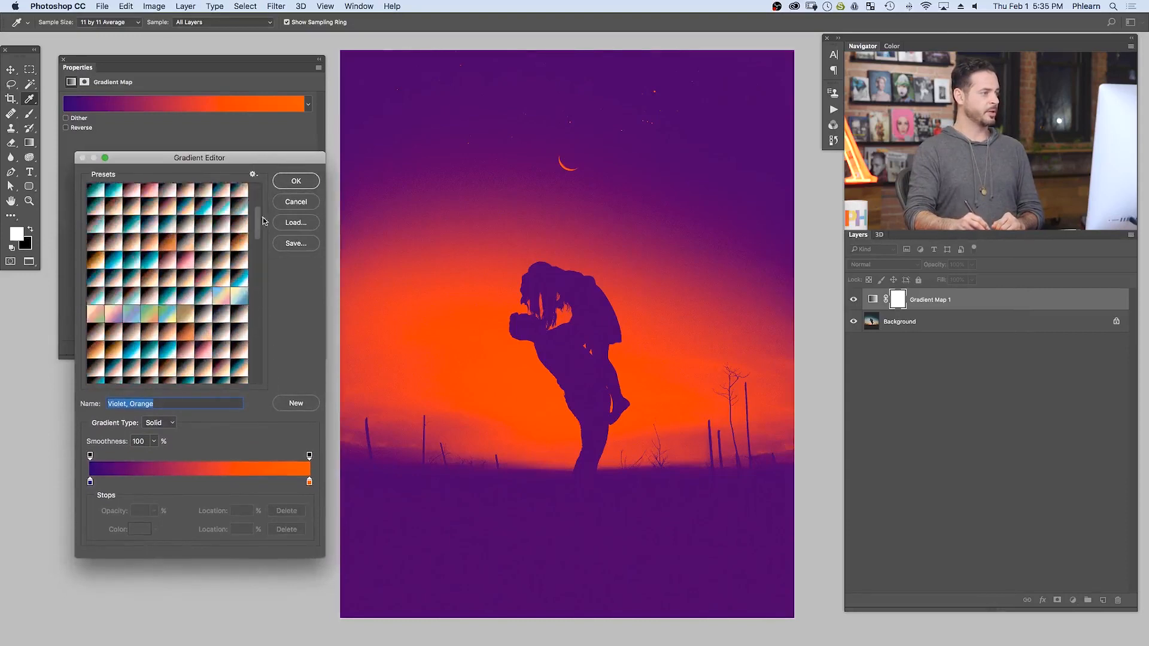
pyautogui.click(253, 175)
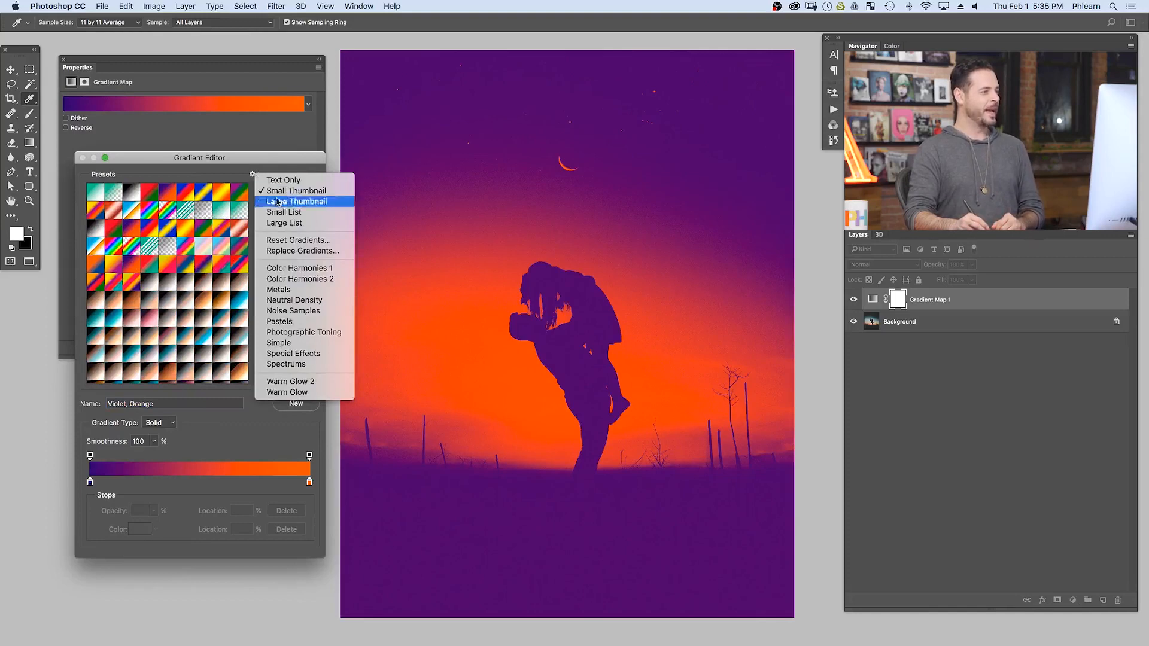
pyautogui.click(307, 321)
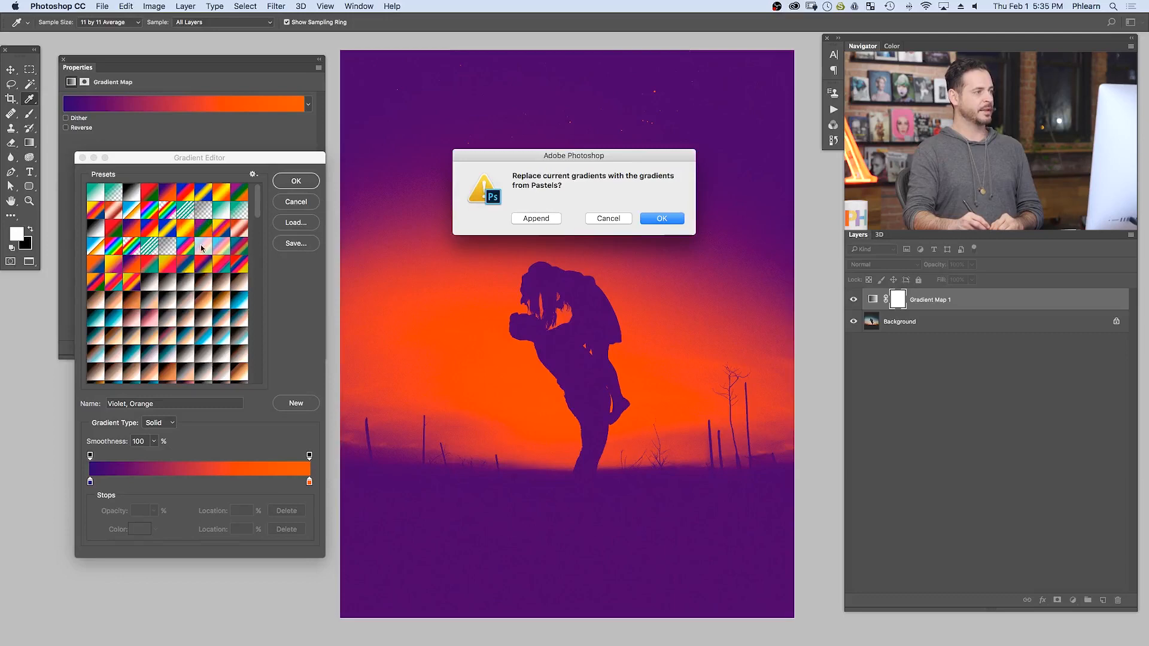
pyautogui.click(535, 219)
pyautogui.moveTo(260, 207); pyautogui.dragTo(257, 378)
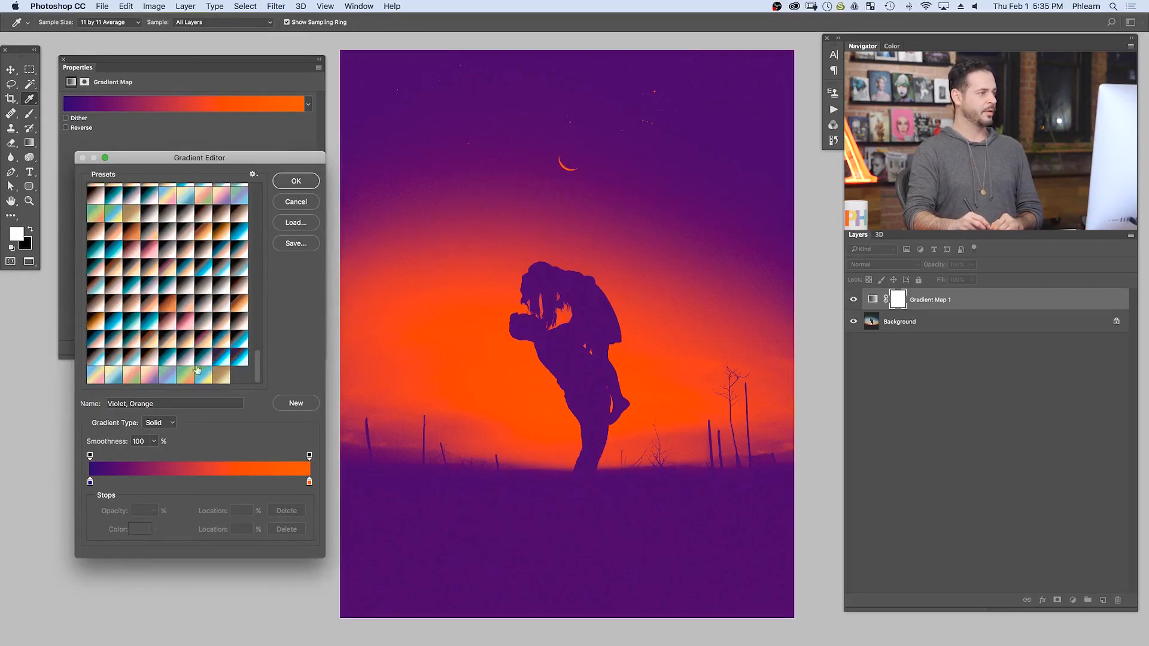
# - Try the appended pastel presets on the image, from Blue, Yellow, Pink through Brown, Tan, Beige to Green, Purple, Blue
pyautogui.click(96, 377)
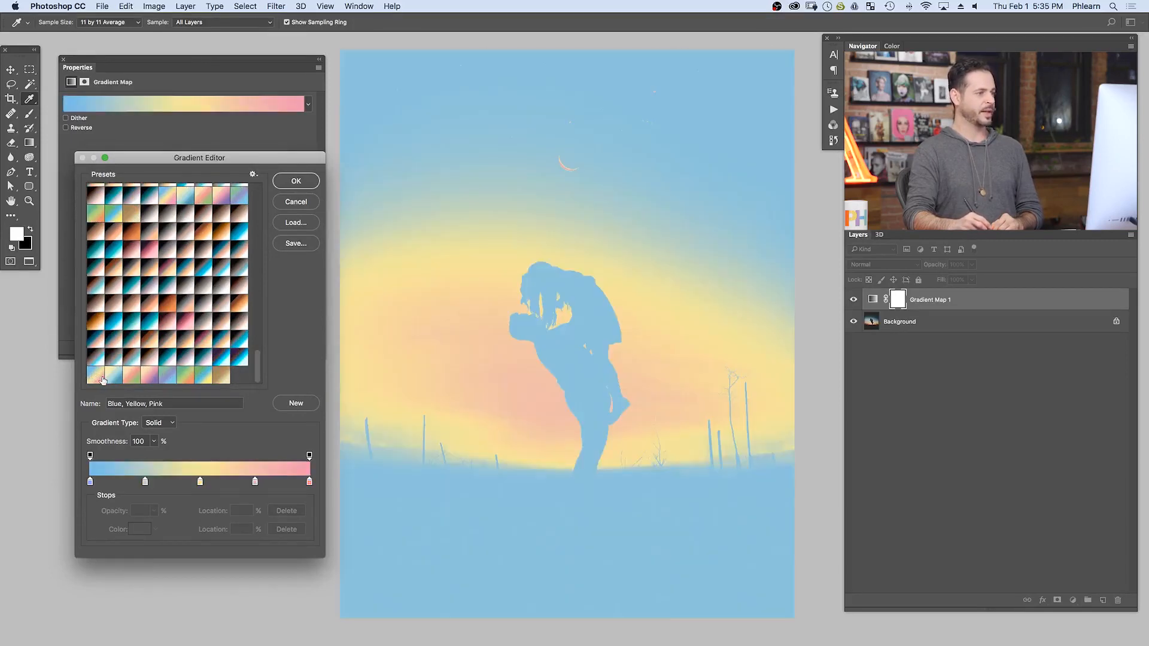
pyautogui.click(115, 377)
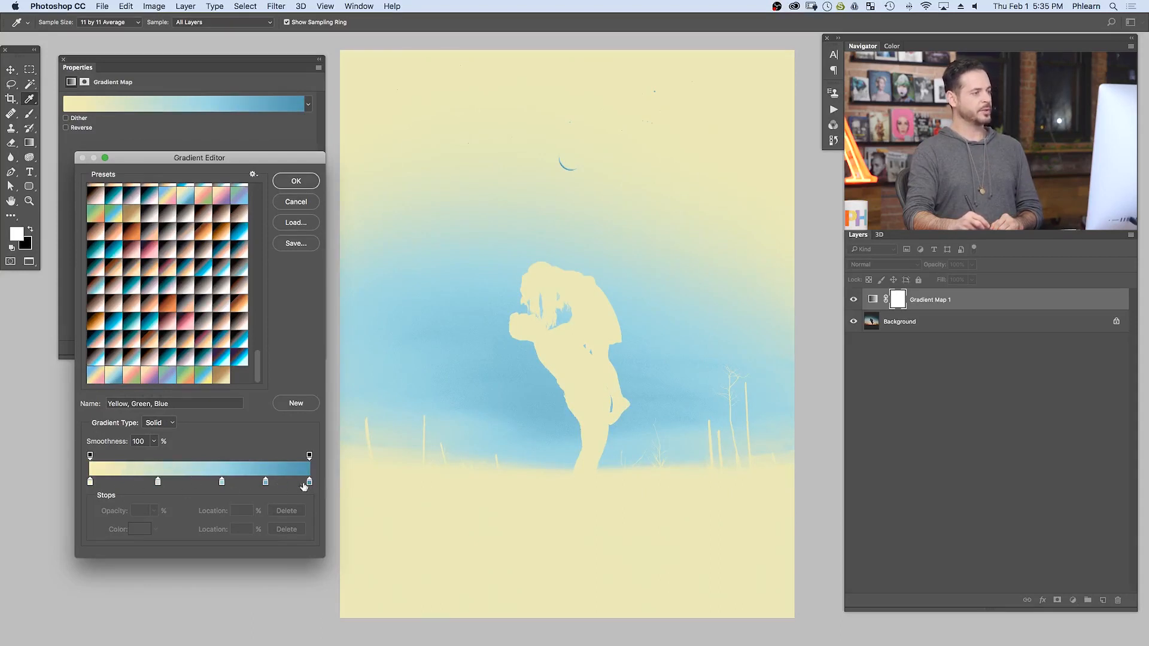
pyautogui.click(132, 377)
pyautogui.click(150, 377)
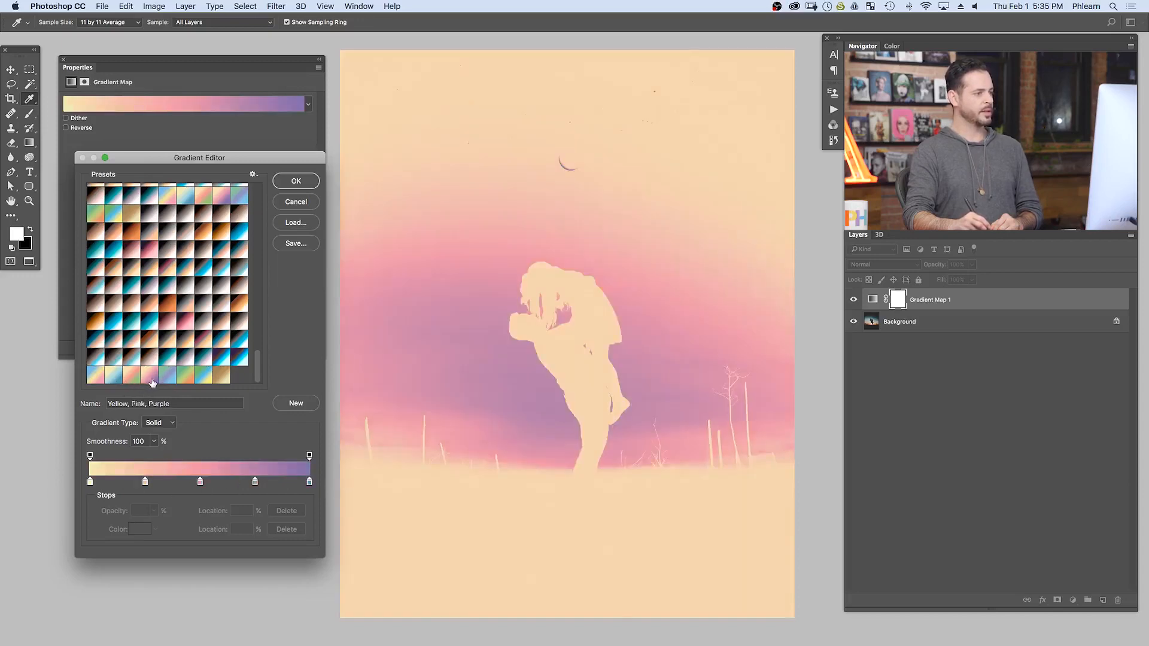
pyautogui.click(186, 377)
pyautogui.click(193, 378)
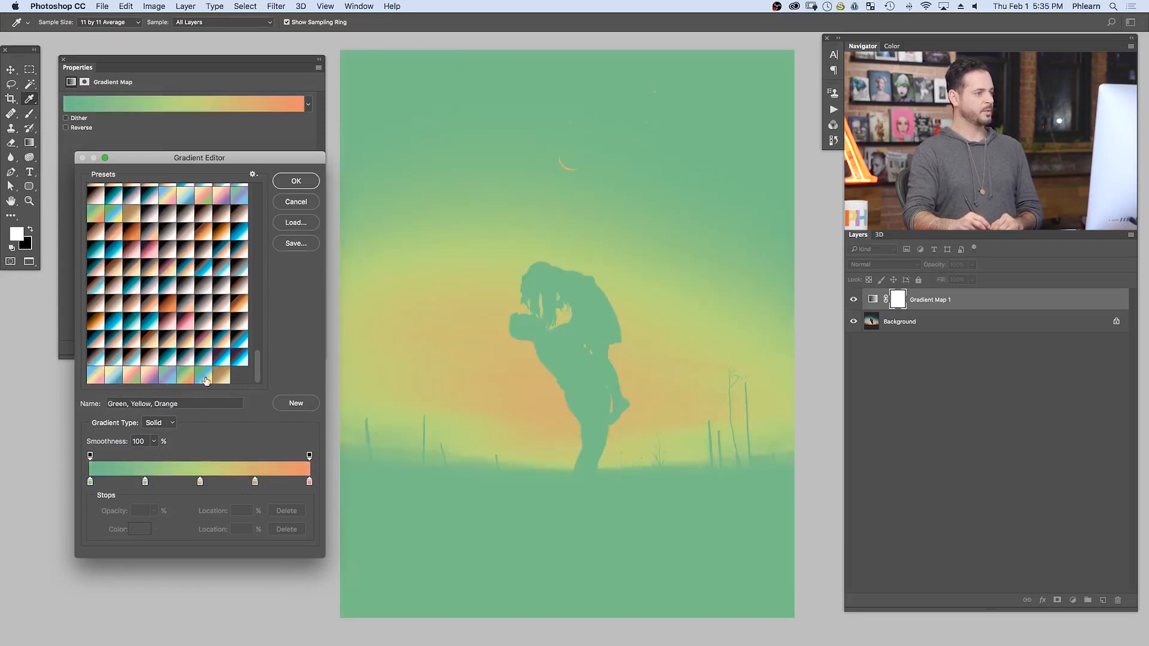
pyautogui.click(204, 378)
pyautogui.click(222, 379)
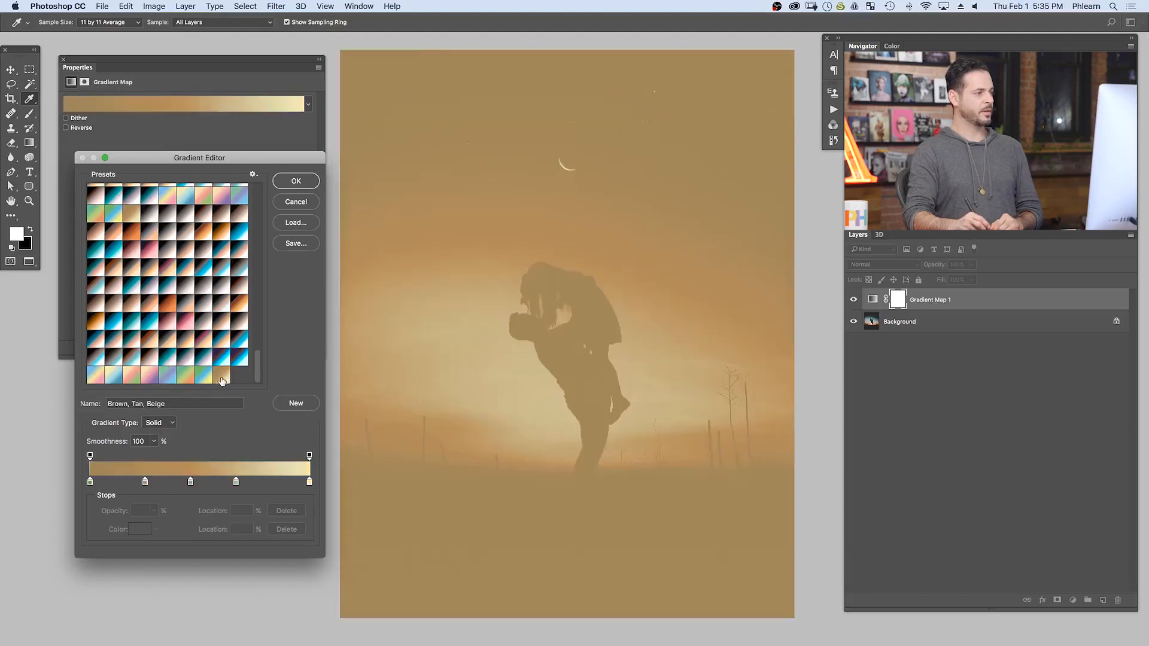
pyautogui.click(156, 377)
pyautogui.click(167, 377)
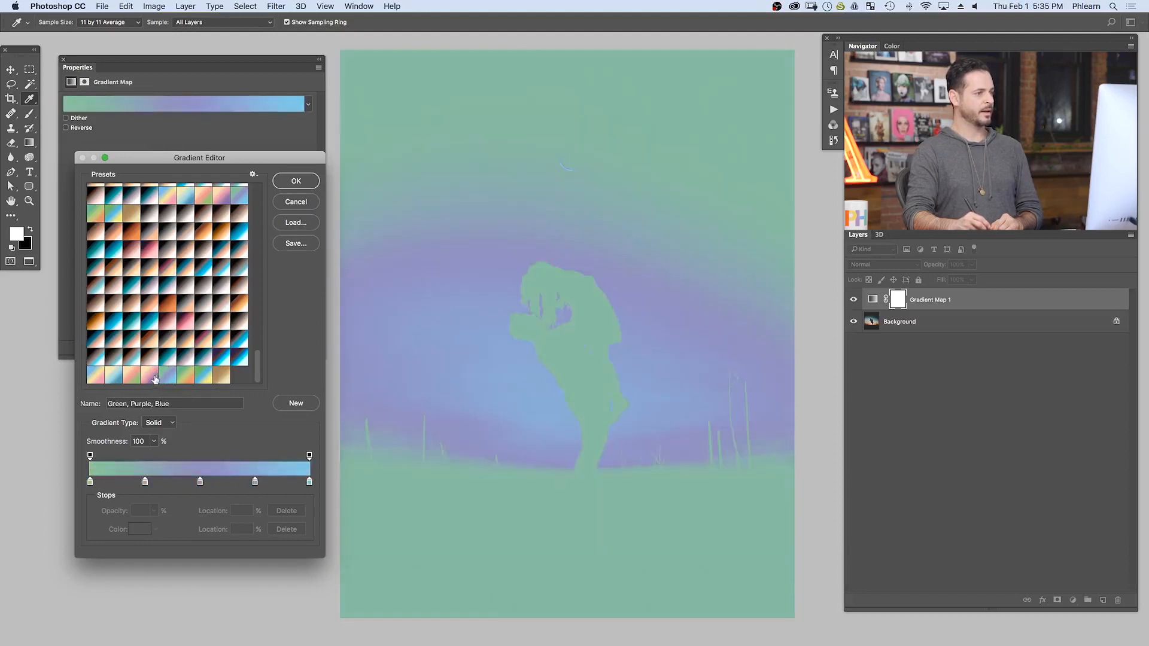
# - Apply the Yellow, Pink, Purple preset to the gradient map
pyautogui.click(155, 378)
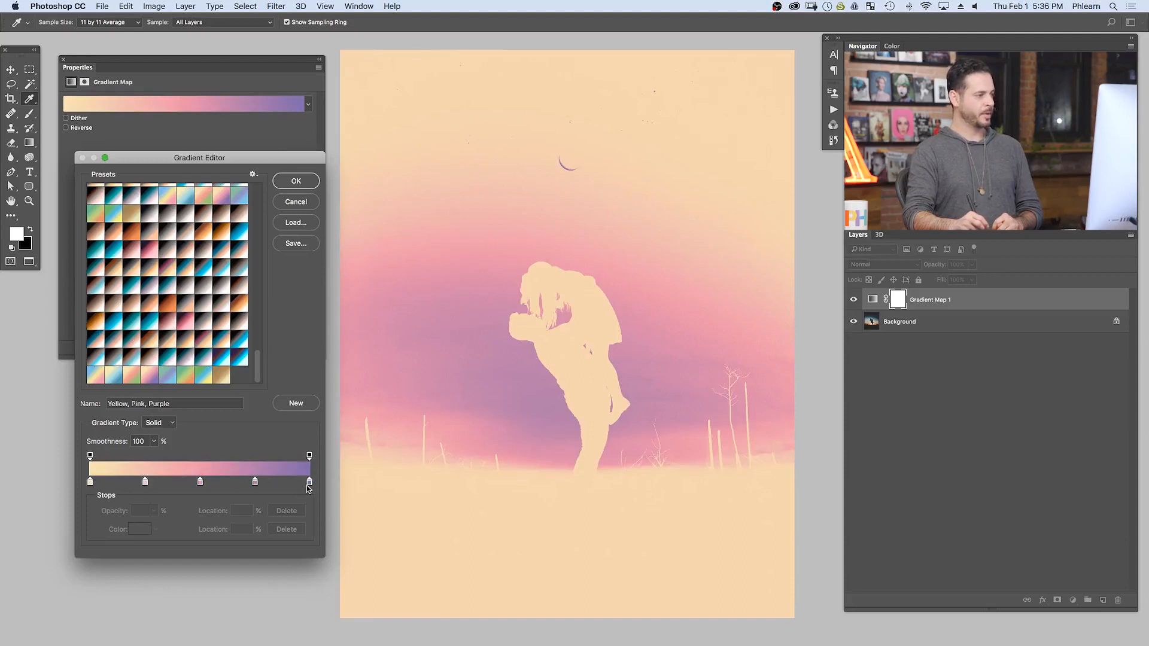
pyautogui.click(302, 181)
pyautogui.press('b')
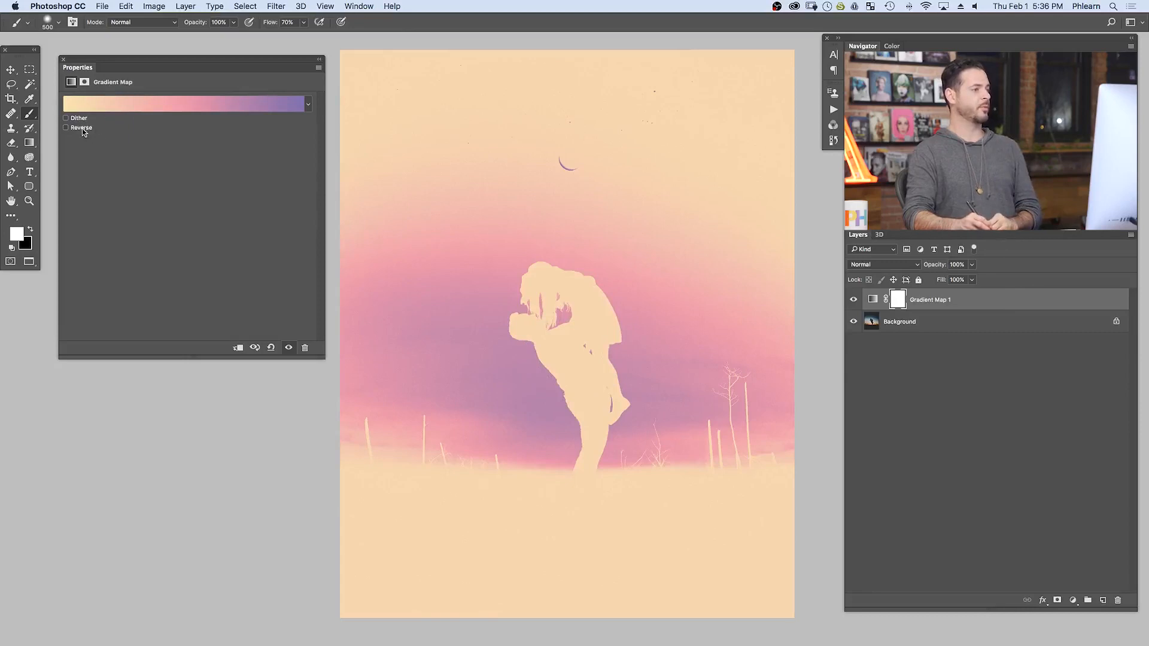
# - Try the Reverse and Dither options on the gradient map, comparing the image with each on and off
pyautogui.click(65, 128)
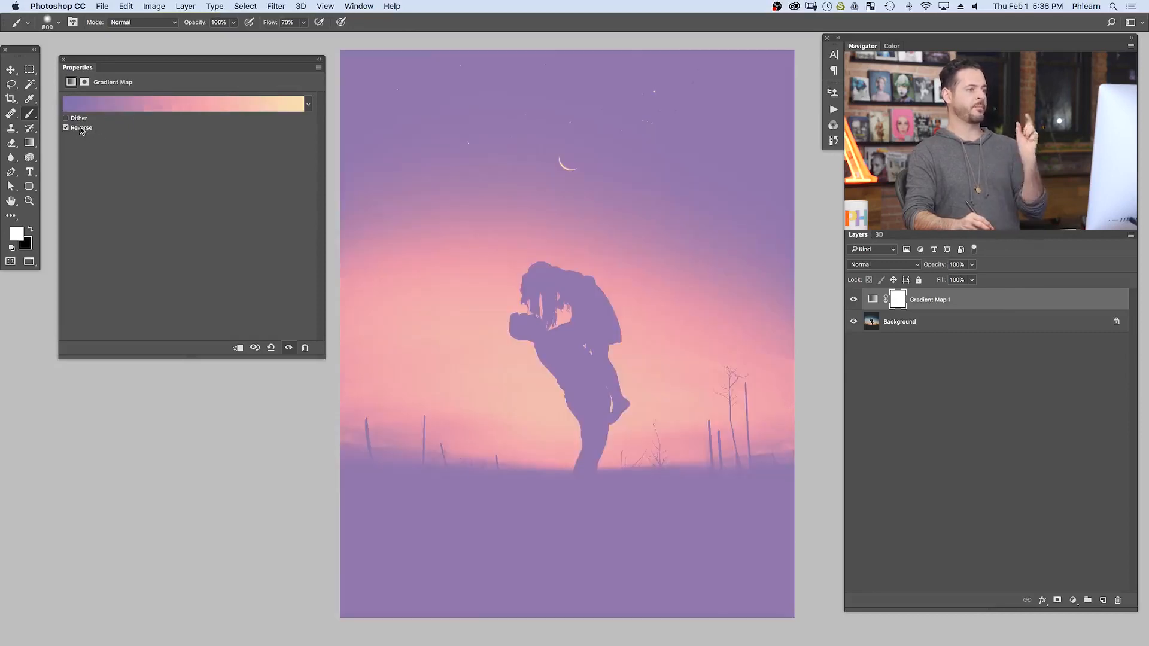
pyautogui.click(80, 129)
pyautogui.click(81, 129)
pyautogui.click(80, 128)
pyautogui.click(81, 129)
pyautogui.click(79, 119)
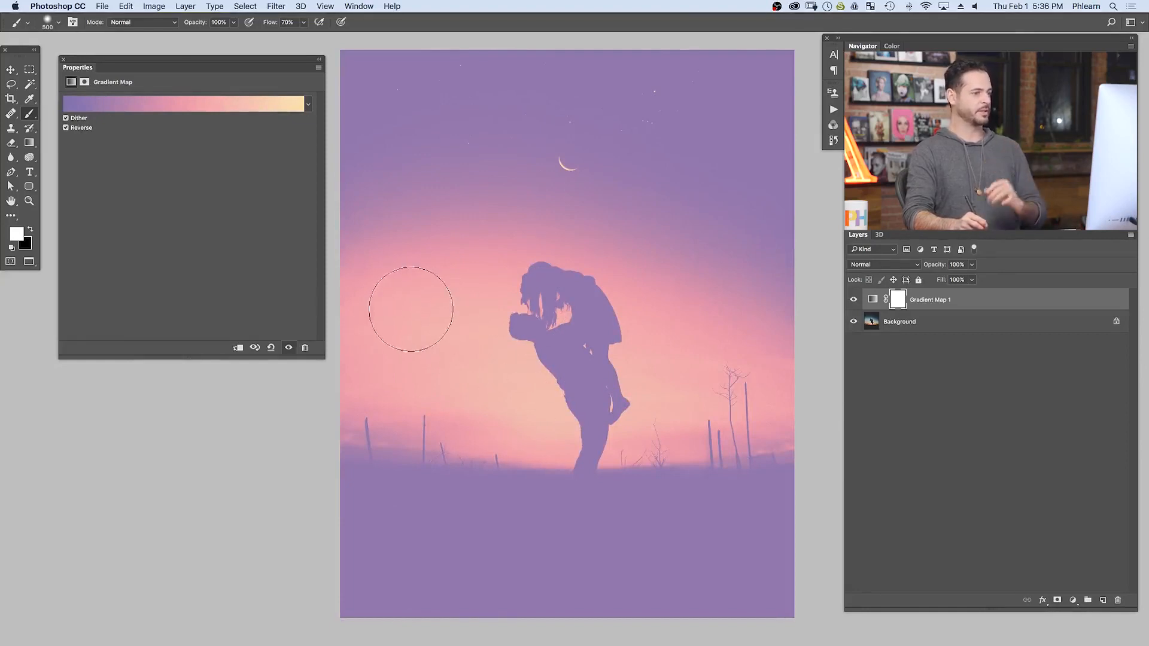
pyautogui.click(80, 129)
pyautogui.click(80, 129)
# - Check the reversed gradient's colour stops in the Gradient Editor and turn Reverse off
pyautogui.click(125, 106)
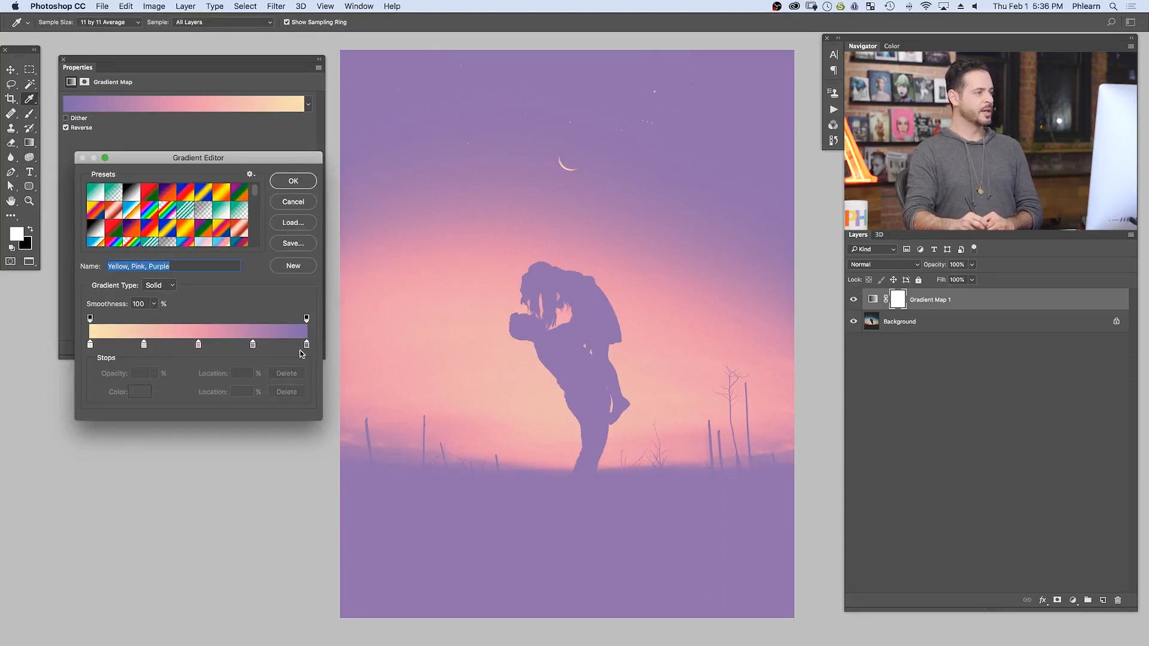
pyautogui.click(293, 180)
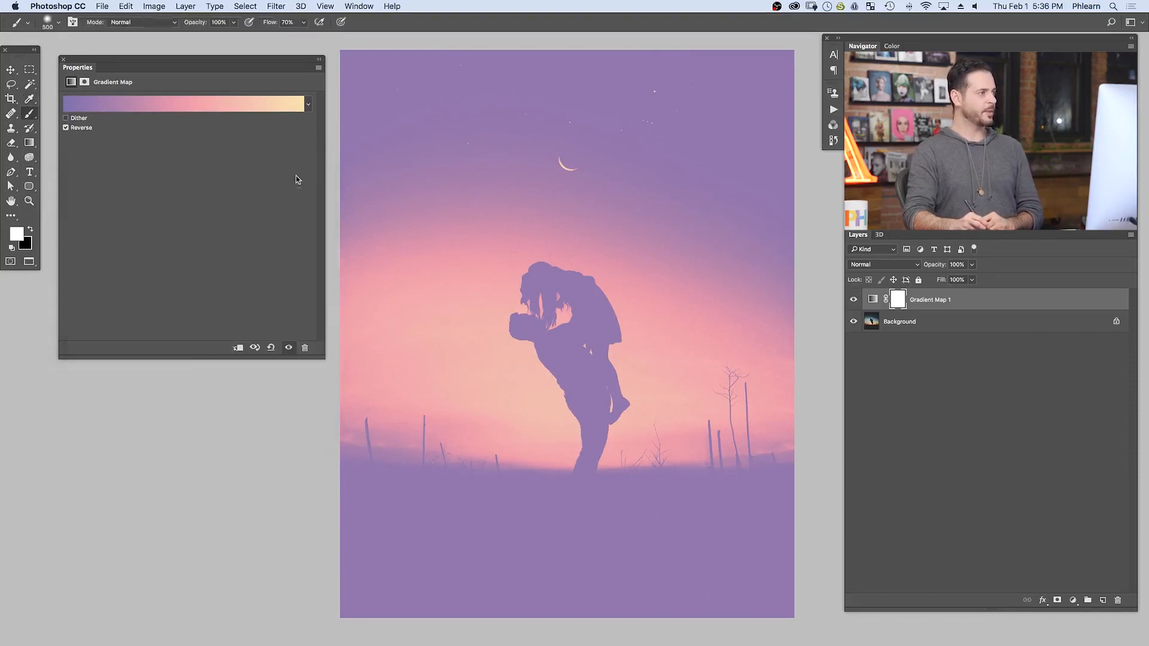
pyautogui.click(83, 128)
# - Set the gradient's colour stop at location 0% to the very dark brown 121103
pyautogui.click(128, 106)
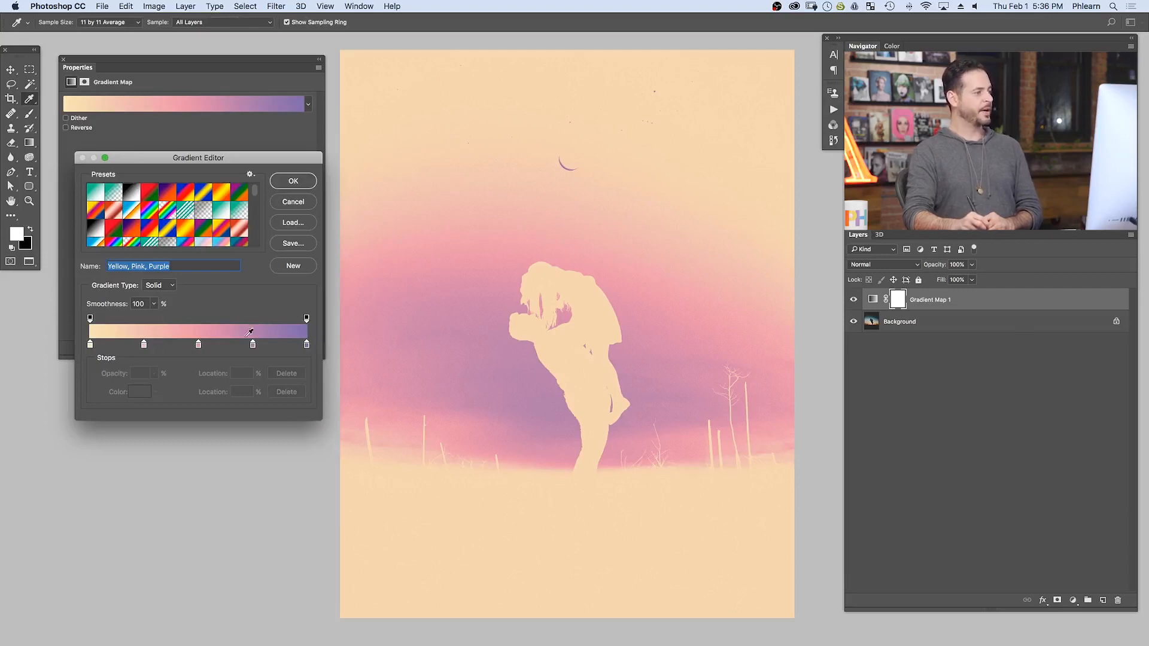
pyautogui.click(90, 345)
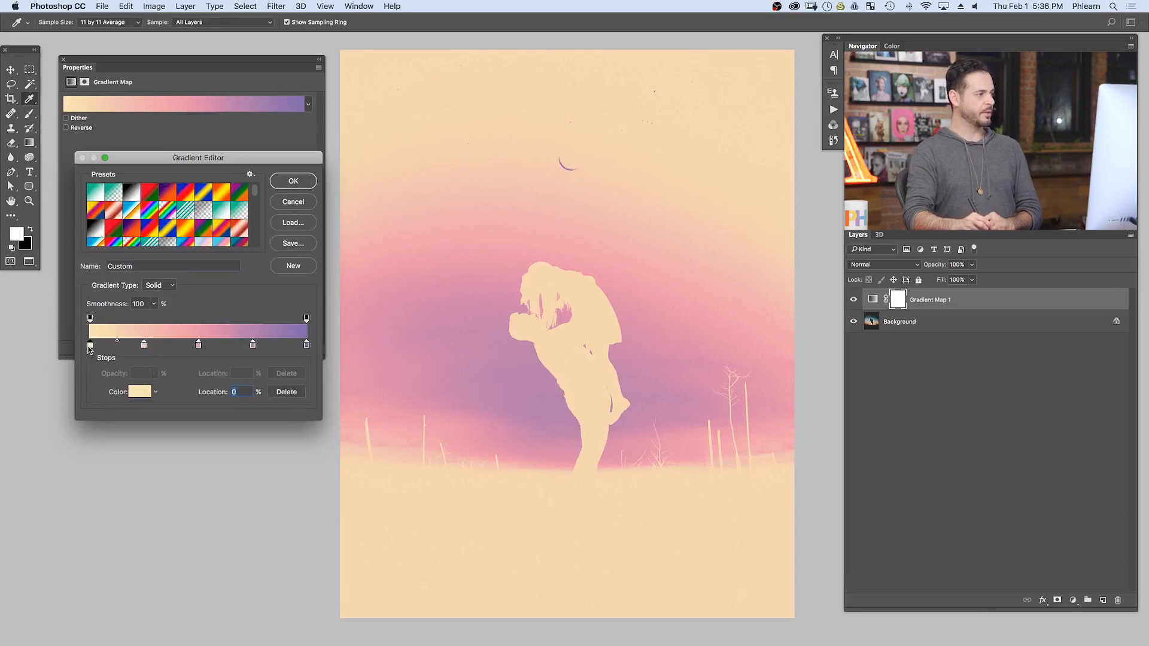
pyautogui.click(141, 393)
pyautogui.moveTo(259, 155)
pyautogui.mouseDown()
pyautogui.moveTo(281, 208)
pyautogui.moveTo(329, 234)
pyautogui.mouseUp()
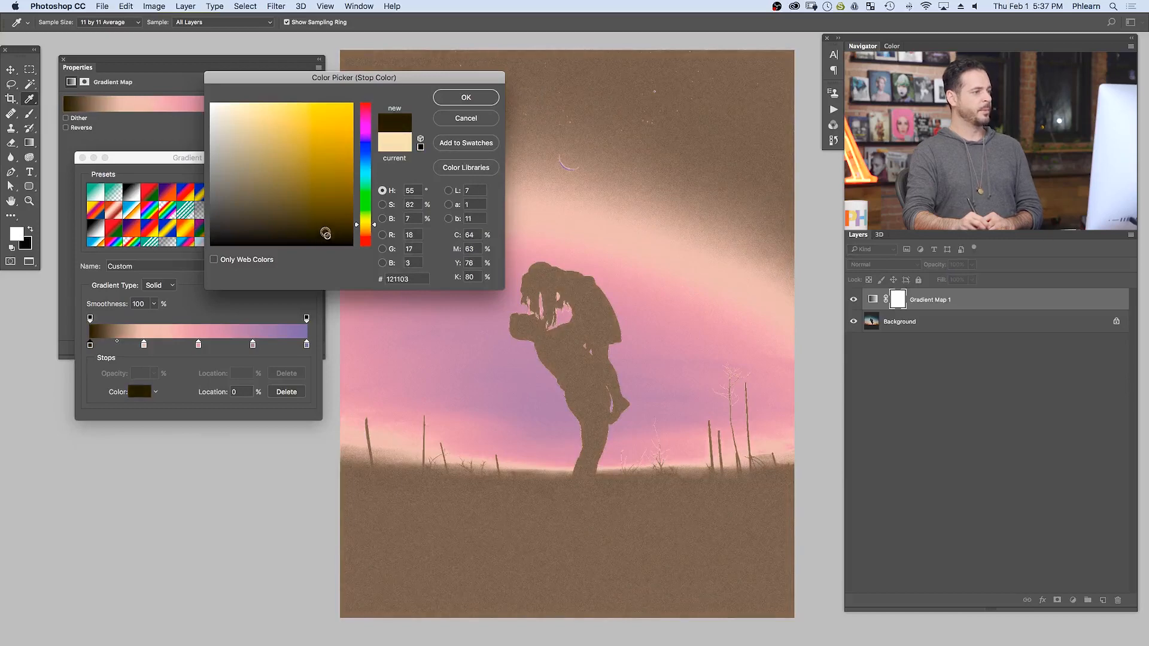
pyautogui.click(457, 98)
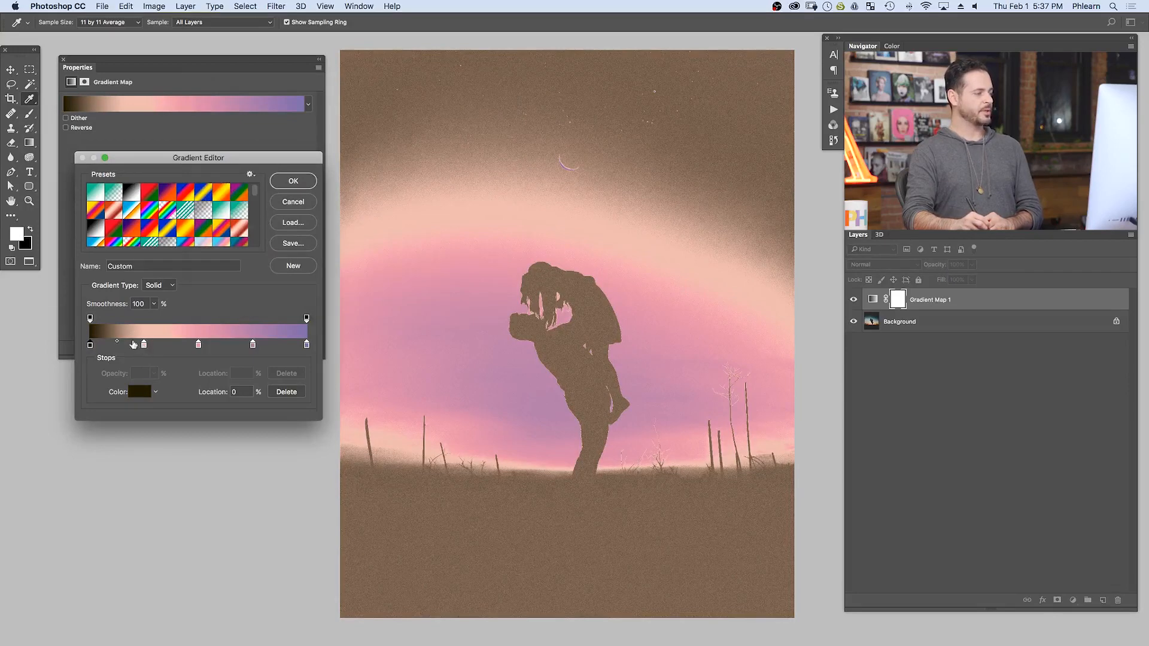
# - Set the gradient's colour stop at location 25% to the dark purple 3f1f47
pyautogui.click(143, 344)
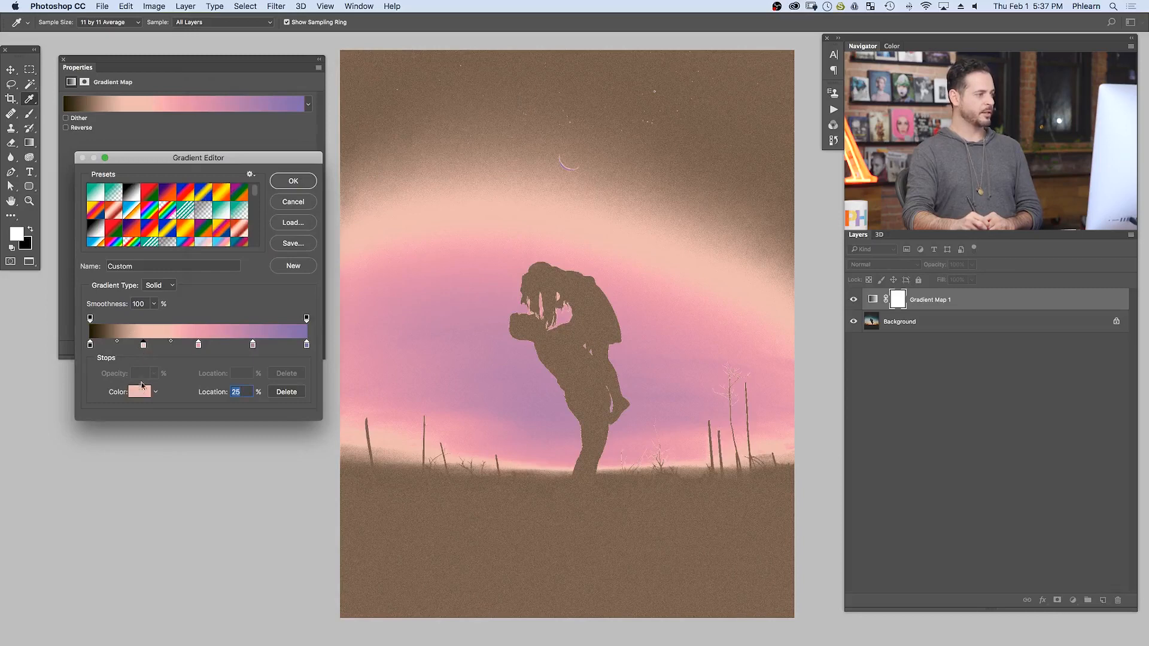
pyautogui.click(141, 390)
pyautogui.moveTo(366, 143); pyautogui.dragTo(367, 132)
pyautogui.moveTo(275, 186); pyautogui.dragTo(288, 206)
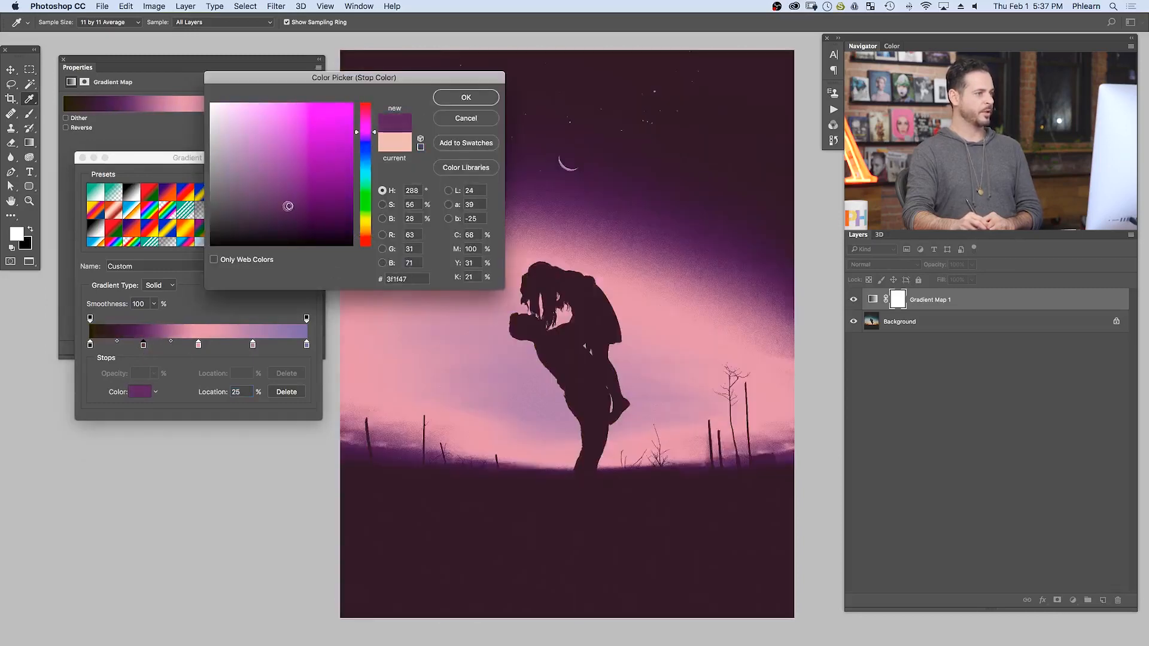
pyautogui.click(454, 99)
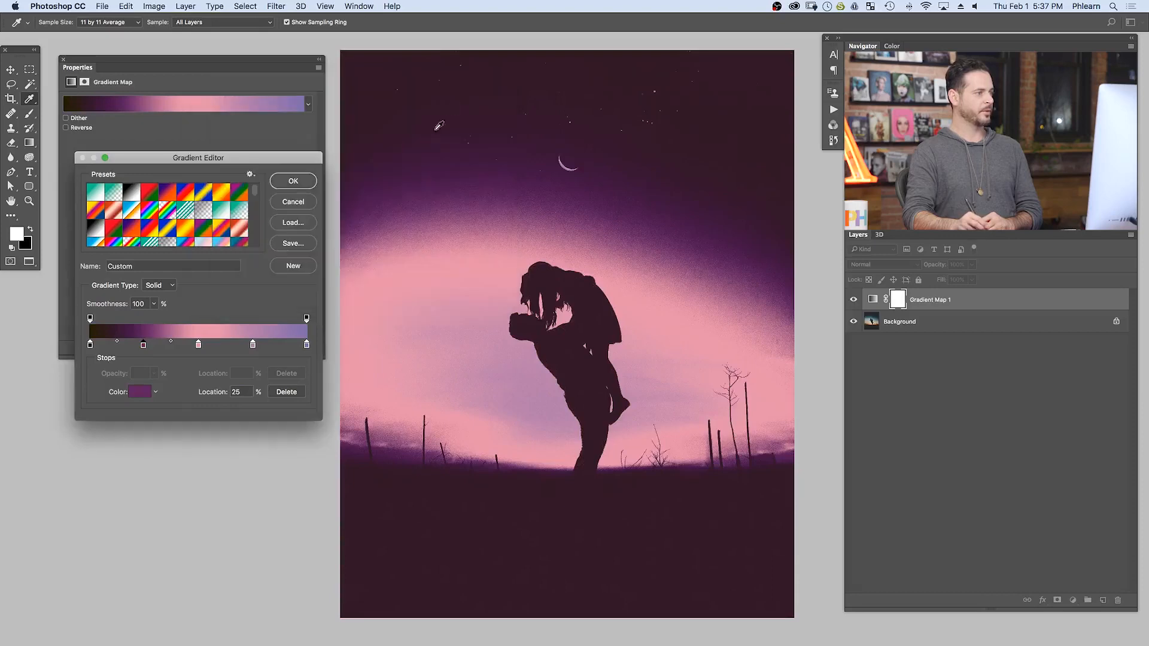
# - Try the dark purple colour stop at location 16% and return it to 25%
pyautogui.moveTo(144, 347)
pyautogui.mouseDown()
pyautogui.moveTo(158, 350)
pyautogui.moveTo(110, 352)
pyautogui.moveTo(122, 351)
pyautogui.mouseUp()
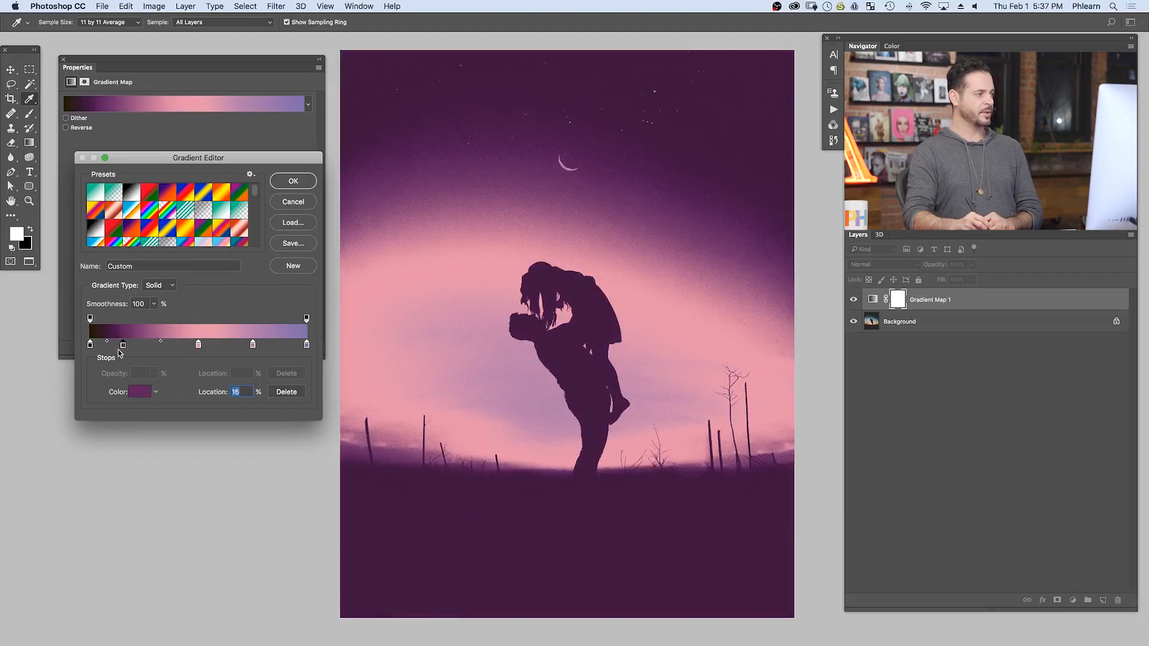
pyautogui.moveTo(127, 350)
pyautogui.mouseDown()
pyautogui.moveTo(148, 350)
pyautogui.moveTo(129, 350)
pyautogui.mouseUp()
pyautogui.moveTo(199, 346)
pyautogui.mouseDown()
pyautogui.moveTo(170, 348)
pyautogui.moveTo(199, 348)
pyautogui.mouseUp()
pyautogui.moveTo(130, 349); pyautogui.dragTo(145, 350)
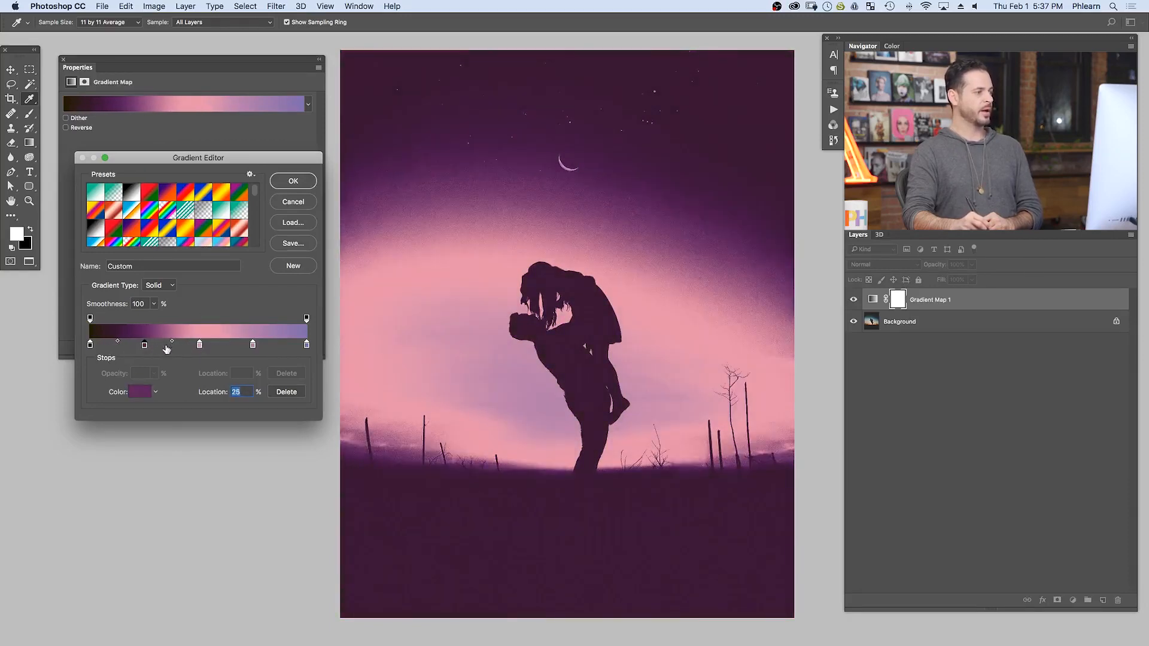
# - Delete the pink stop at 50% and the two lighter stops beyond it, and move the dark purple stop to location 100%
pyautogui.click(200, 346)
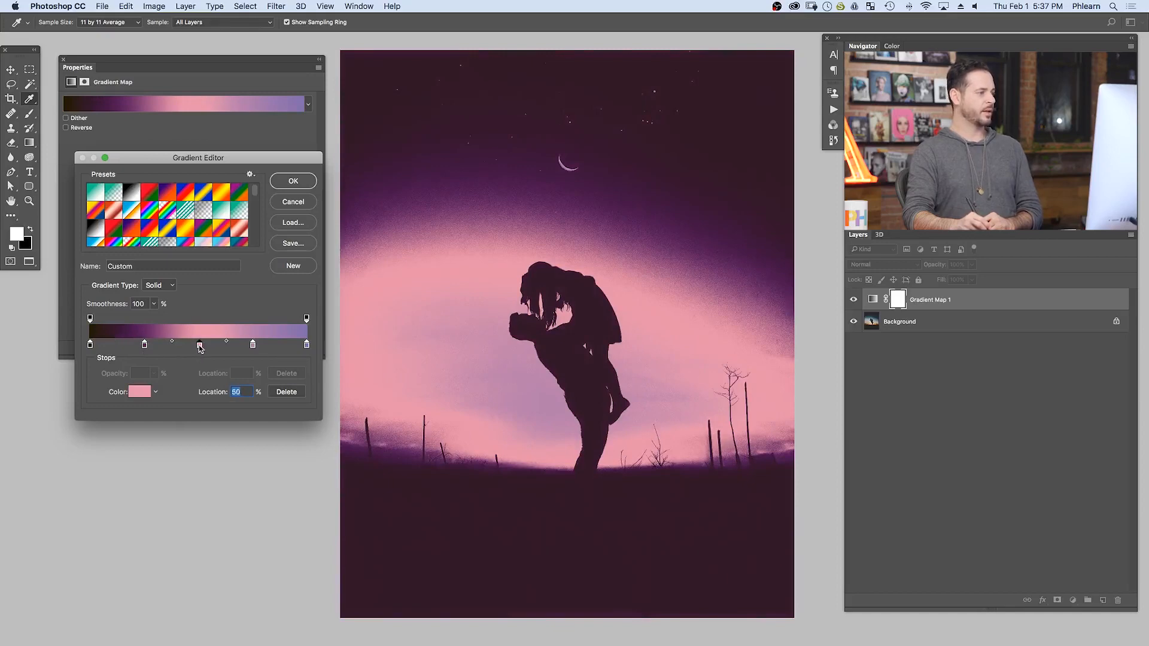
pyautogui.click(286, 392)
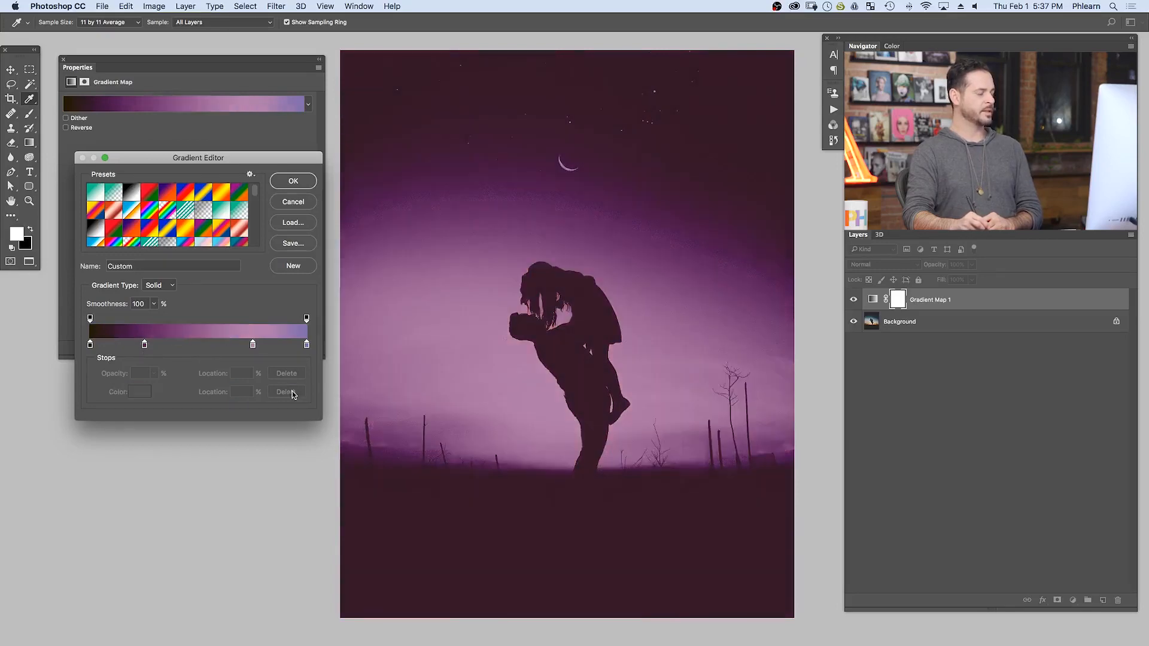
pyautogui.click(252, 345)
pyautogui.moveTo(252, 346); pyautogui.dragTo(302, 366)
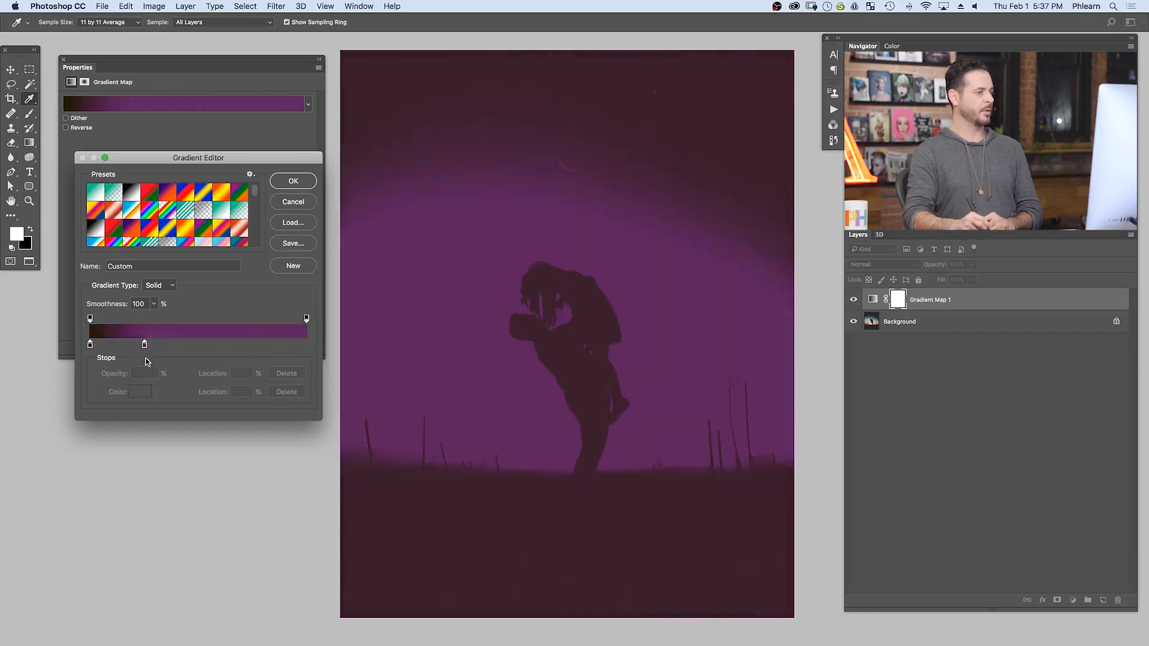
pyautogui.moveTo(145, 345); pyautogui.dragTo(307, 345)
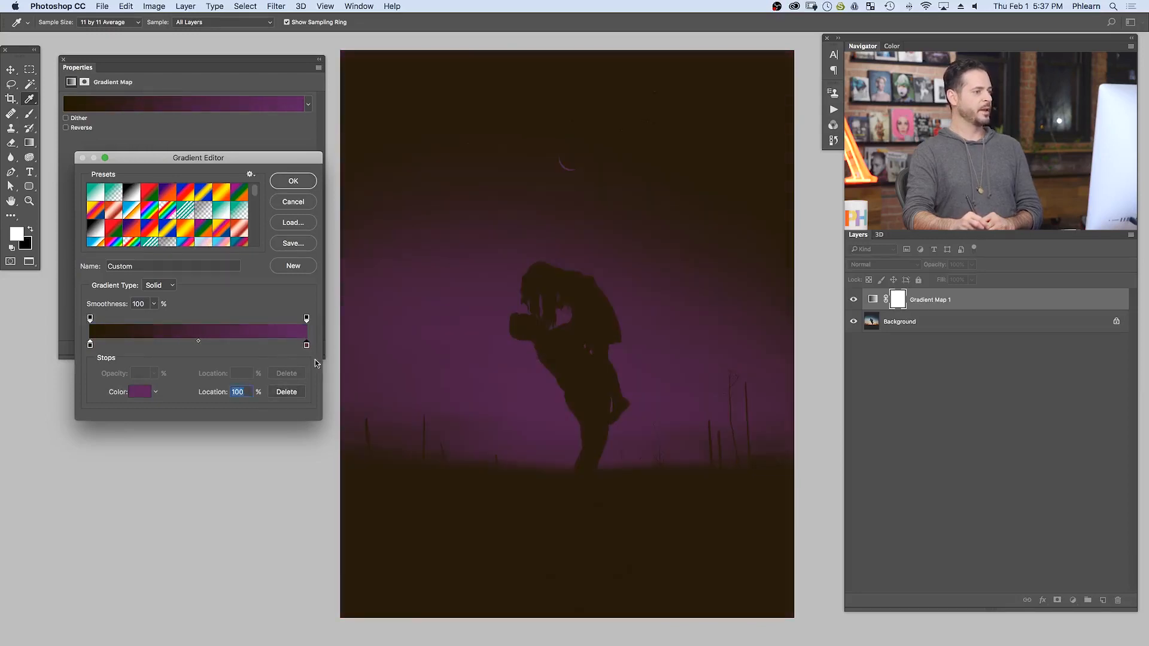
# - Set the gradient's colour stop at location 100% to the pale cream eae7b2
pyautogui.click(139, 392)
pyautogui.moveTo(278, 137); pyautogui.dragTo(244, 114)
pyautogui.click(370, 230)
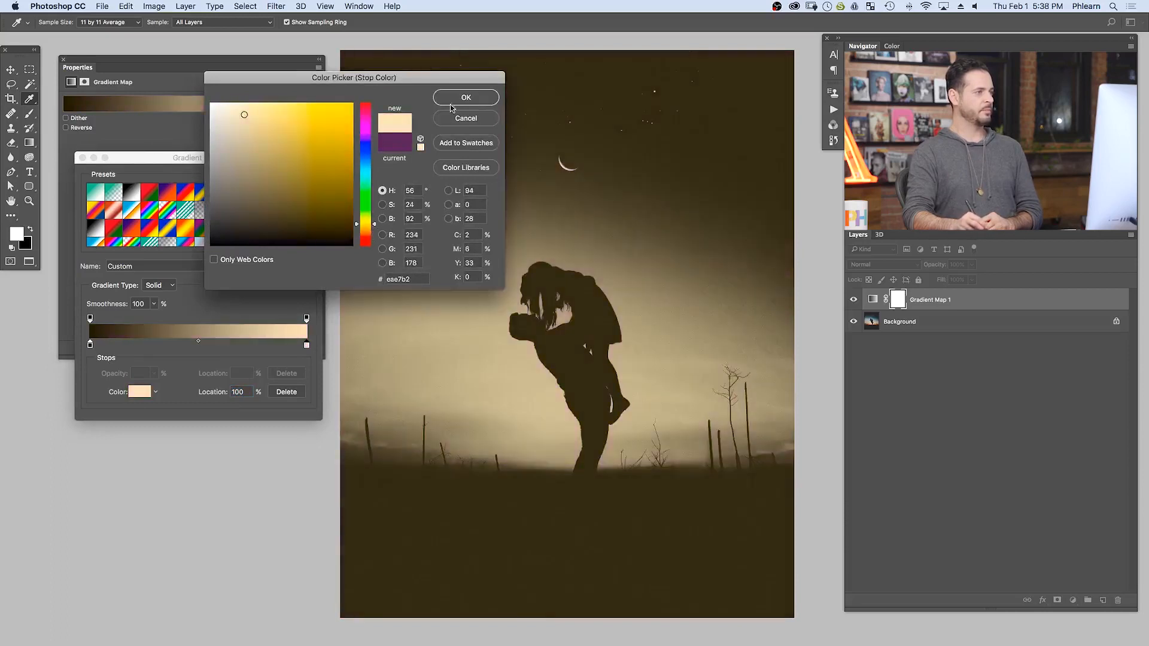
pyautogui.click(458, 98)
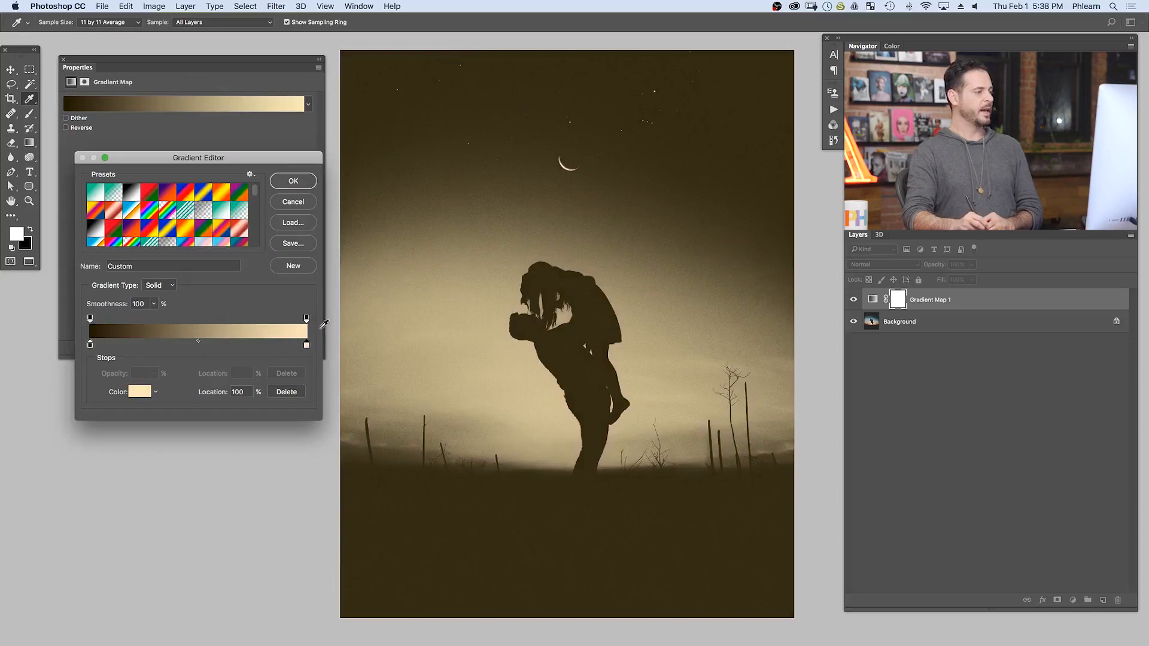
# - Add a colour stop at location 52% and set it to the purple 87508c
pyautogui.click(202, 345)
pyautogui.click(142, 391)
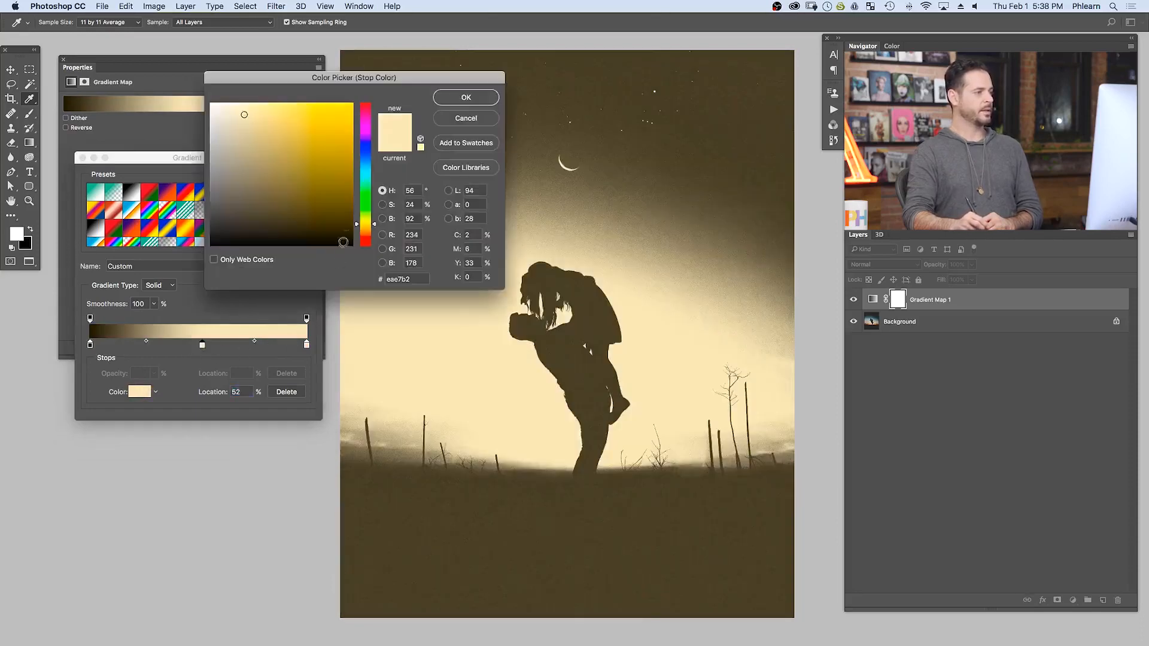
pyautogui.click(367, 129)
pyautogui.moveTo(300, 171); pyautogui.dragTo(272, 168)
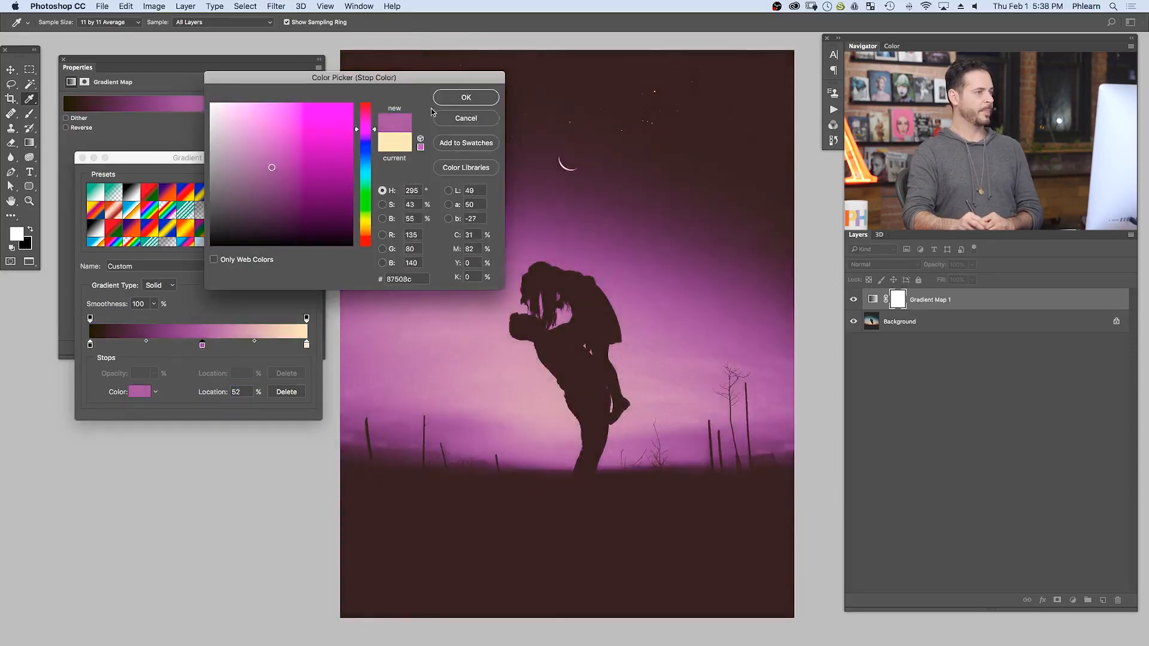
pyautogui.click(462, 96)
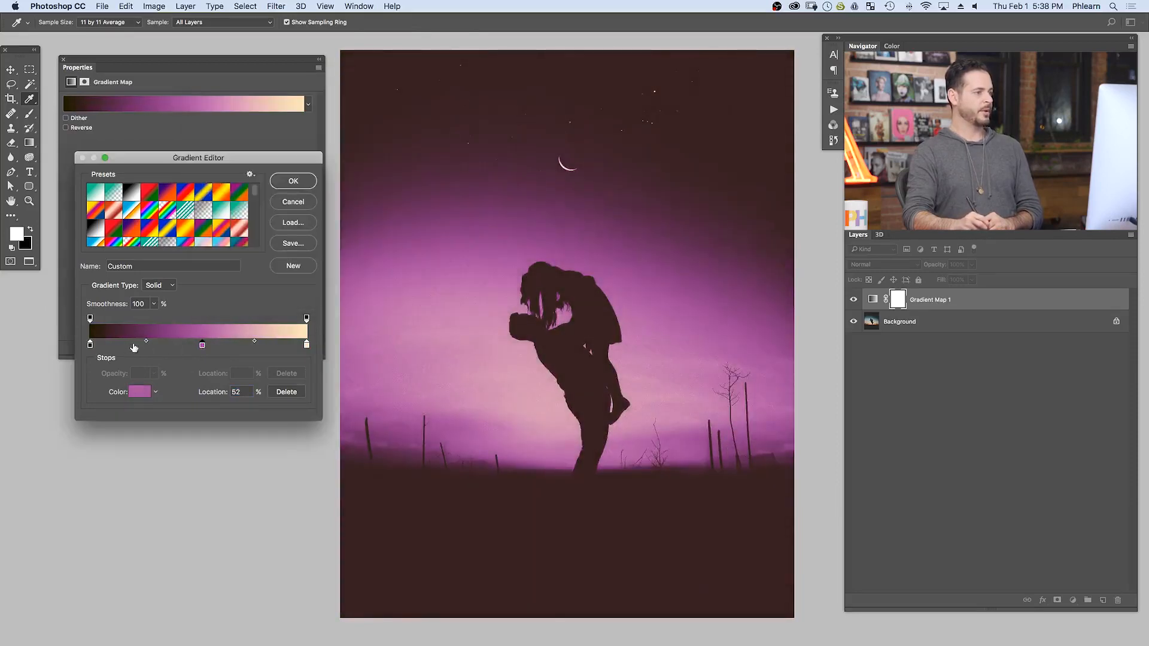
# - Set the colour stop at location 0% to the dark blue 121141 and shift the purple middle stop towards the dark end
pyautogui.click(90, 346)
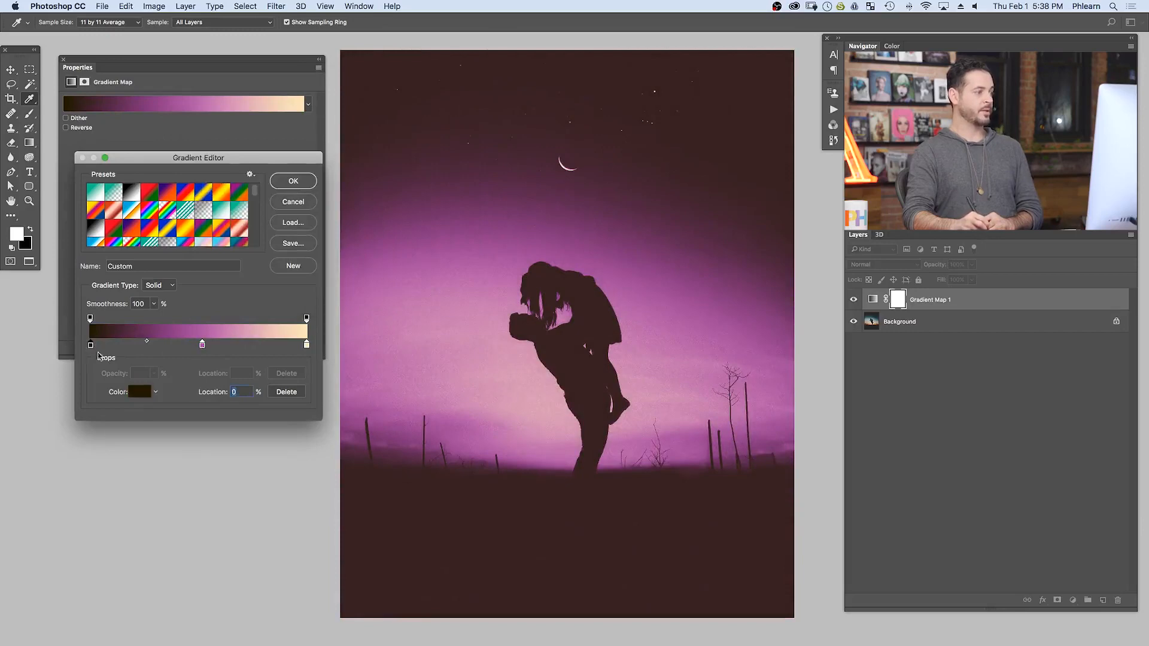
pyautogui.click(142, 392)
pyautogui.moveTo(365, 159); pyautogui.dragTo(372, 153)
pyautogui.moveTo(327, 235)
pyautogui.mouseDown()
pyautogui.moveTo(330, 214)
pyautogui.moveTo(283, 207)
pyautogui.moveTo(314, 209)
pyautogui.mouseUp()
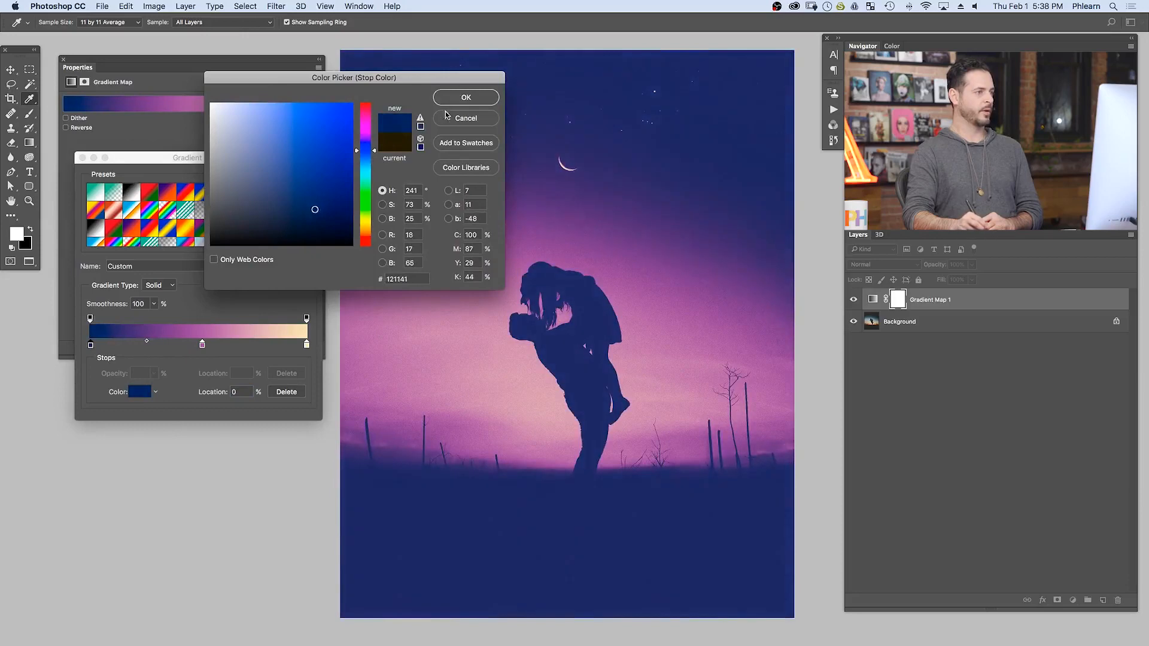
pyautogui.click(465, 98)
pyautogui.moveTo(203, 344); pyautogui.dragTo(169, 346)
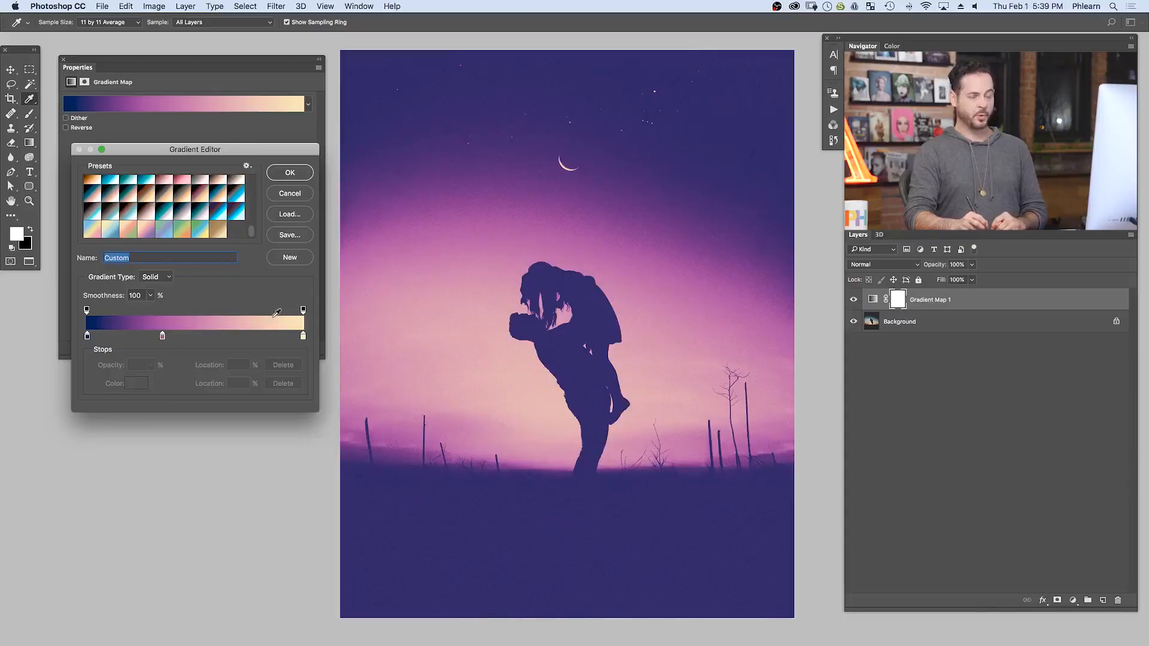
# - Name the gradient with the author's first name followed by "Cool Guy Gradient" and save it as a new preset
pyautogui.write('Aar')
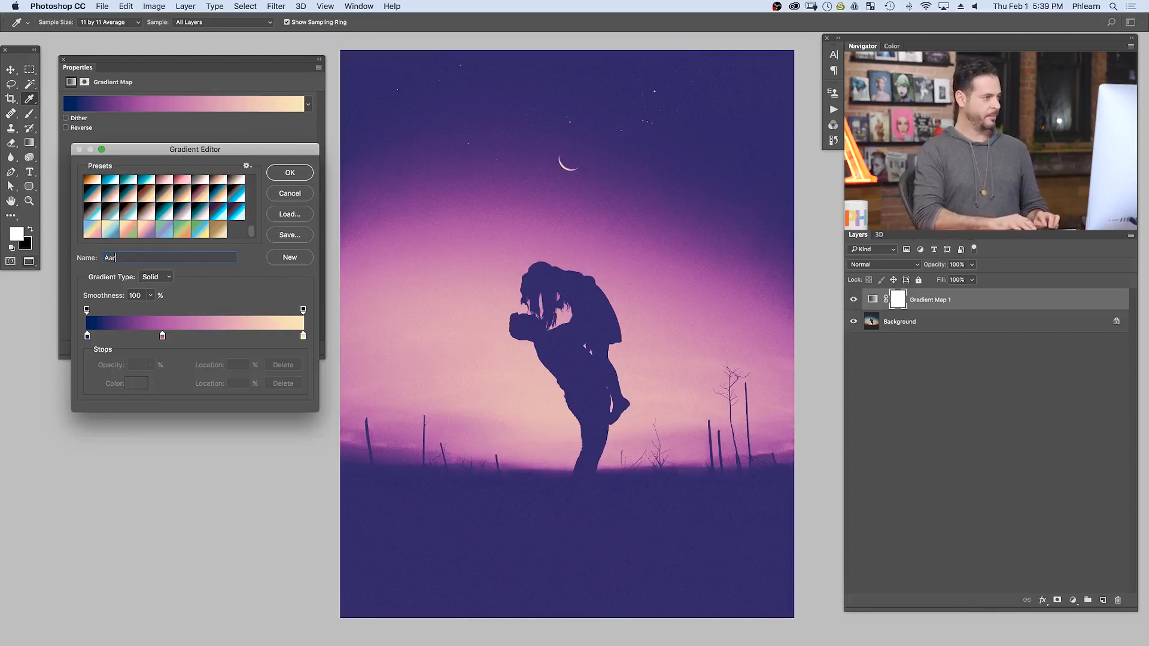
pyautogui.write('on Cool Guy Gradient')
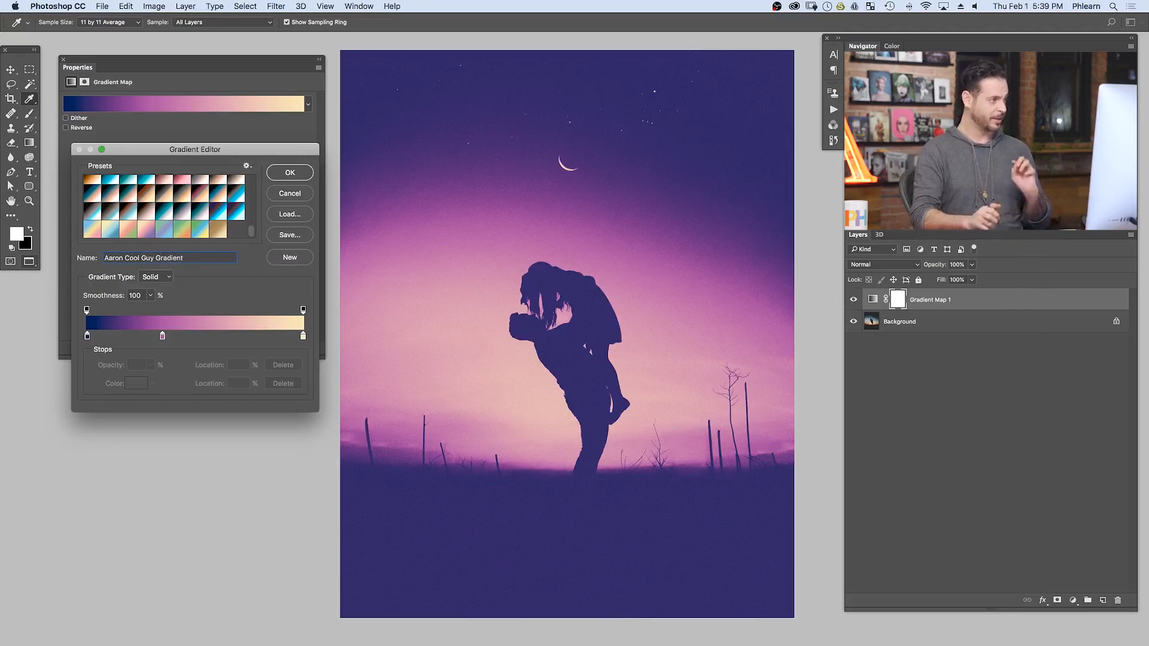
pyautogui.click(287, 258)
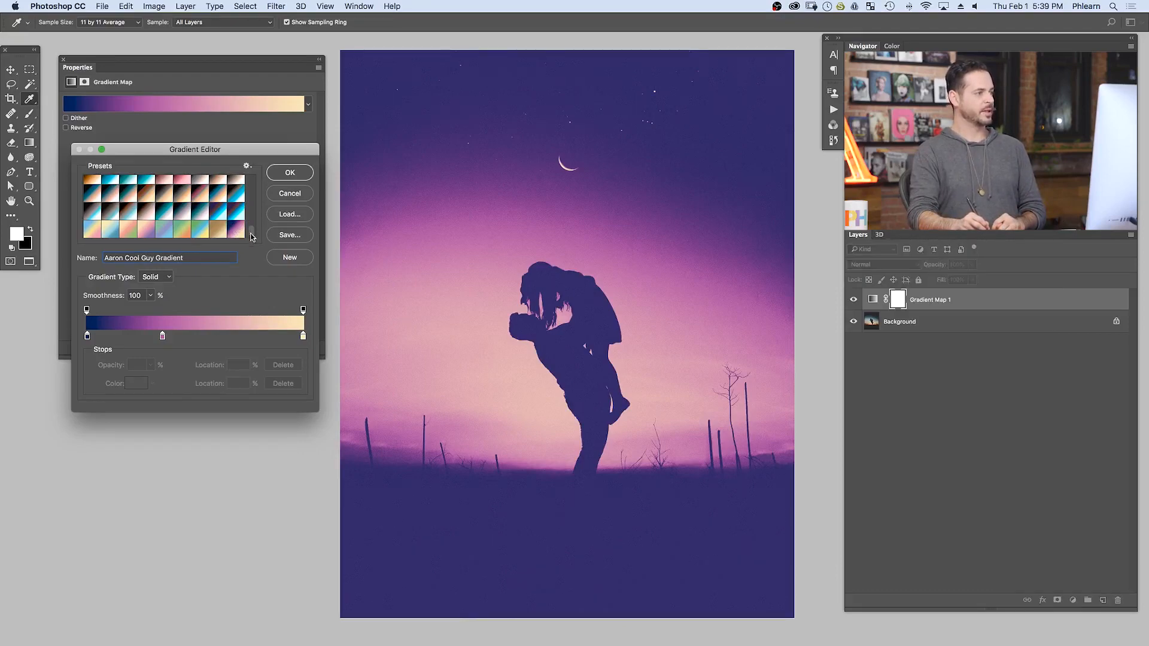
# - Enlarge the Gradient Editor and look through its preset list down to the newly saved gradient
pyautogui.moveTo(316, 413); pyautogui.dragTo(399, 610)
pyautogui.scroll(10, 330, 399)
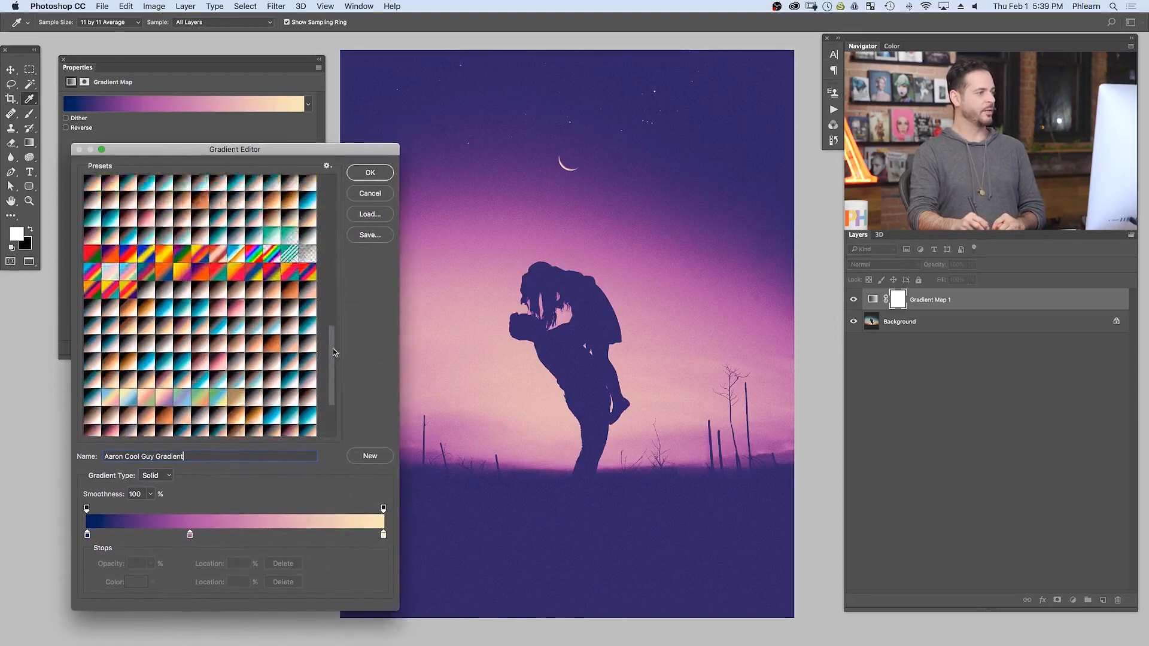
pyautogui.scroll(-10, 328, 402)
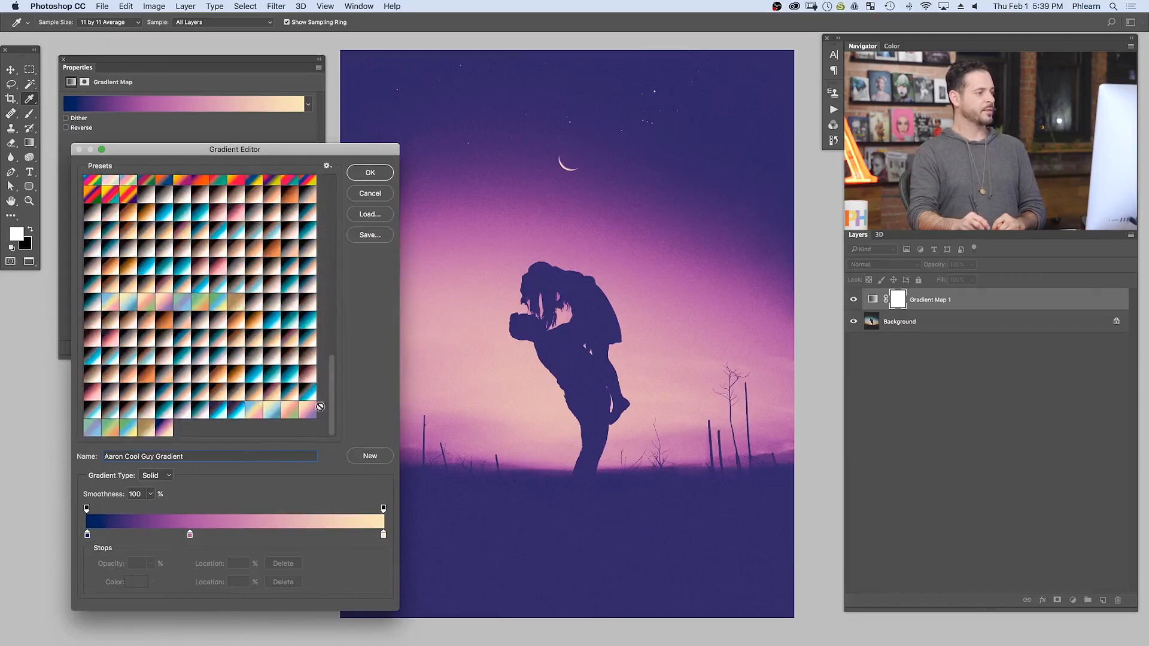
pyautogui.moveTo(332, 399); pyautogui.dragTo(335, 457)
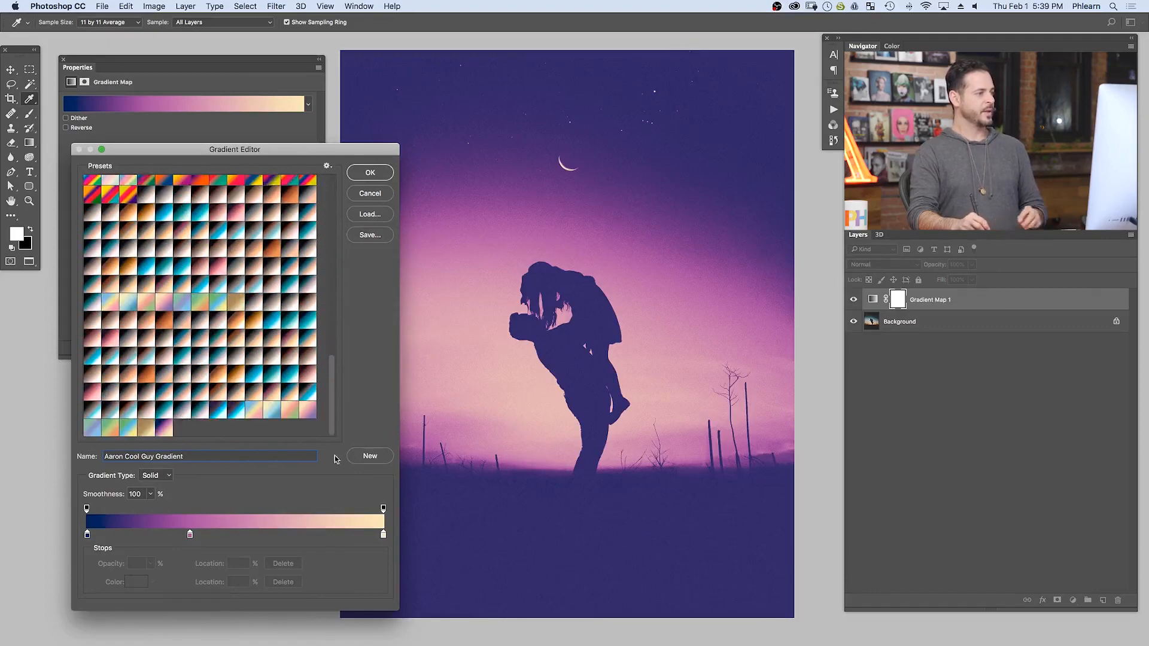
# - Delete a large batch of unwanted gradient presets from the middle of the preset list, keeping the newly saved gradient
pyautogui.keyDown('alt'); pyautogui.click(216, 376); pyautogui.keyUp('alt')
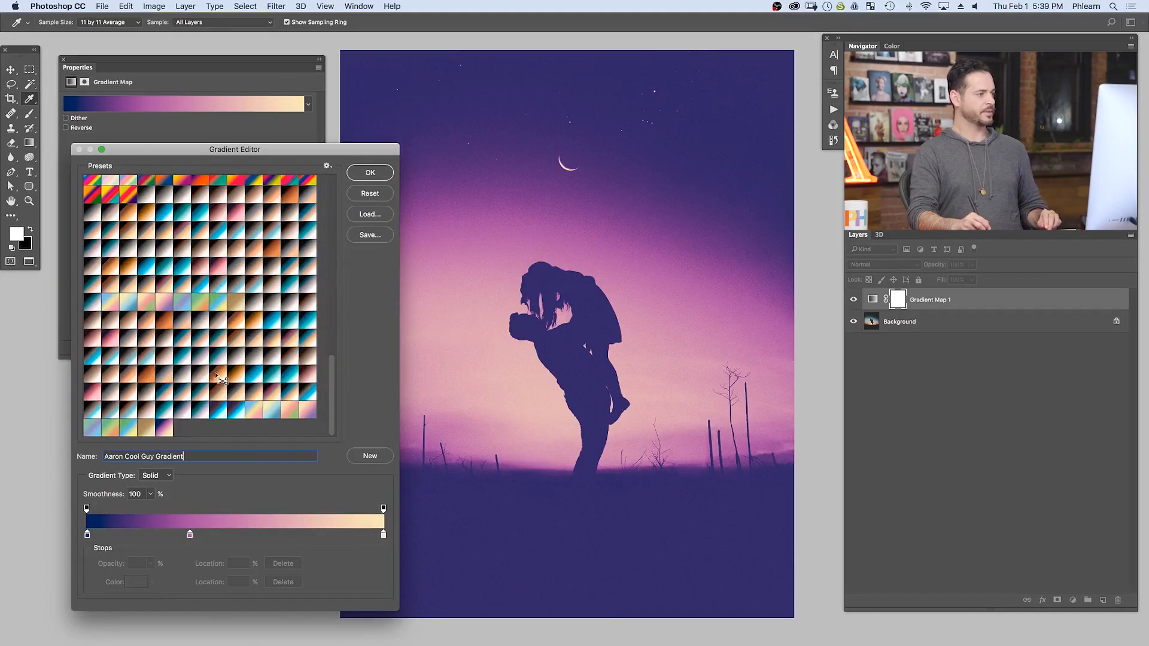
pyautogui.keyDown('alt'); pyautogui.click(218, 376); pyautogui.keyUp('alt')
pyautogui.keyDown('alt'); pyautogui.click(217, 376); pyautogui.keyUp('alt')
pyautogui.keyDown('alt'); pyautogui.click(217, 376); pyautogui.keyUp('alt')
pyautogui.keyDown('alt'); pyautogui.click(218, 375); pyautogui.keyUp('alt')
pyautogui.keyDown('alt'); pyautogui.click(219, 376); pyautogui.keyUp('alt')
pyautogui.keyDown('alt'); pyautogui.click(218, 376); pyautogui.keyUp('alt')
pyautogui.keyDown('alt'); pyautogui.click(218, 376); pyautogui.keyUp('alt')
pyautogui.keyDown('alt'); pyautogui.click(218, 376); pyautogui.keyUp('alt')
pyautogui.keyDown('alt'); pyautogui.click(218, 375); pyautogui.keyUp('alt')
pyautogui.keyDown('alt'); pyautogui.click(219, 376); pyautogui.keyUp('alt')
pyautogui.keyDown('alt'); pyautogui.click(218, 375); pyautogui.keyUp('alt')
pyautogui.keyDown('alt'); pyautogui.click(218, 373); pyautogui.keyUp('alt')
pyautogui.keyDown('alt'); pyautogui.click(219, 374); pyautogui.keyUp('alt')
pyautogui.keyDown('alt'); pyautogui.click(218, 372); pyautogui.keyUp('alt')
pyautogui.keyDown('alt'); pyautogui.click(217, 372); pyautogui.keyUp('alt')
pyautogui.keyDown('alt'); pyautogui.click(218, 372); pyautogui.keyUp('alt')
pyautogui.keyDown('alt'); pyautogui.click(217, 371); pyautogui.keyUp('alt')
pyautogui.keyDown('alt'); pyautogui.click(217, 370); pyautogui.keyUp('alt')
pyautogui.keyDown('alt'); pyautogui.click(215, 367); pyautogui.keyUp('alt')
pyautogui.keyDown('alt'); pyautogui.click(213, 363); pyautogui.keyUp('alt')
pyautogui.keyDown('alt'); pyautogui.click(210, 362); pyautogui.keyUp('alt')
pyautogui.keyDown('alt'); pyautogui.click(207, 361); pyautogui.keyUp('alt')
pyautogui.keyDown('alt'); pyautogui.click(208, 361); pyautogui.keyUp('alt')
pyautogui.keyDown('alt'); pyautogui.click(209, 362); pyautogui.keyUp('alt')
pyautogui.keyDown('alt'); pyautogui.click(209, 362); pyautogui.keyUp('alt')
pyautogui.keyDown('alt'); pyautogui.click(210, 362); pyautogui.keyUp('alt')
pyautogui.keyDown('alt'); pyautogui.click(210, 362); pyautogui.keyUp('alt')
pyautogui.keyDown('alt'); pyautogui.click(211, 363); pyautogui.keyUp('alt')
pyautogui.keyDown('alt'); pyautogui.click(210, 363); pyautogui.keyUp('alt')
pyautogui.keyDown('alt'); pyautogui.click(211, 363); pyautogui.keyUp('alt')
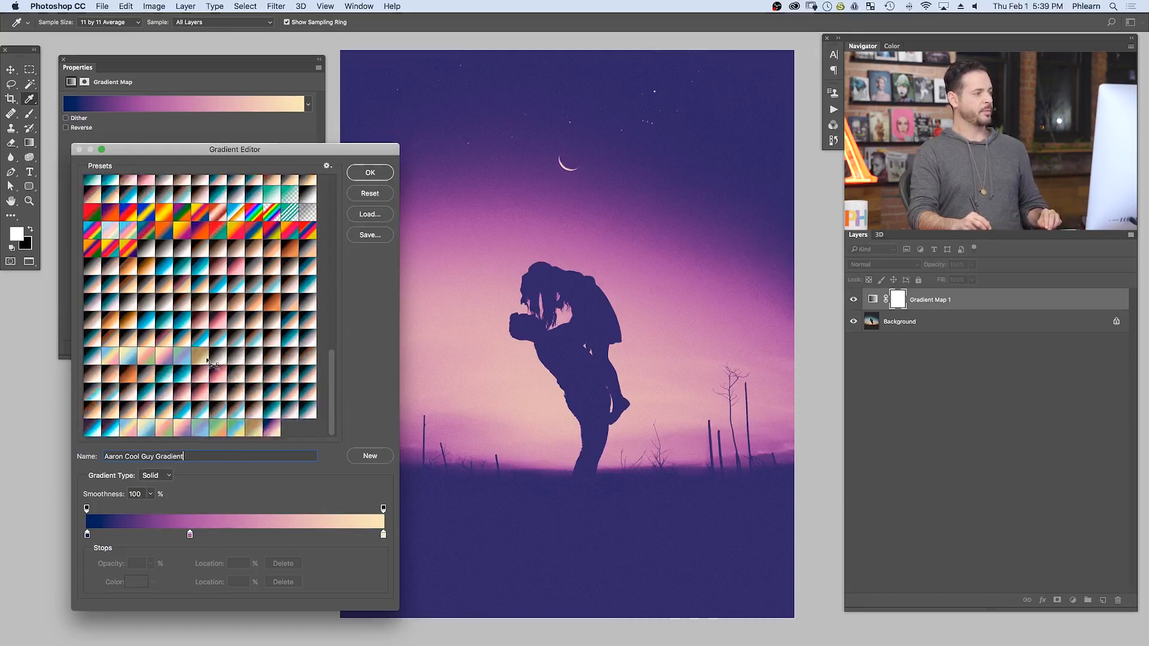
pyautogui.keyDown('alt'); pyautogui.click(210, 363); pyautogui.keyUp('alt')
pyautogui.keyDown('alt'); pyautogui.click(209, 362); pyautogui.keyUp('alt')
pyautogui.keyDown('alt'); pyautogui.click(210, 362); pyautogui.keyUp('alt')
pyautogui.keyDown('alt'); pyautogui.click(210, 363); pyautogui.keyUp('alt')
pyautogui.keyDown('alt'); pyautogui.click(215, 353); pyautogui.keyUp('alt')
pyautogui.keyDown('alt'); pyautogui.click(216, 354); pyautogui.keyUp('alt')
pyautogui.keyDown('alt'); pyautogui.click(216, 354); pyautogui.keyUp('alt')
pyautogui.keyDown('alt'); pyautogui.click(215, 353); pyautogui.keyUp('alt')
pyautogui.keyDown('alt'); pyautogui.click(213, 352); pyautogui.keyUp('alt')
pyautogui.keyDown('alt'); pyautogui.click(212, 351); pyautogui.keyUp('alt')
pyautogui.keyDown('alt'); pyautogui.click(211, 348); pyautogui.keyUp('alt')
pyautogui.keyDown('alt'); pyautogui.click(210, 348); pyautogui.keyUp('alt')
pyautogui.keyDown('alt'); pyautogui.click(210, 347); pyautogui.keyUp('alt')
pyautogui.keyDown('alt'); pyautogui.click(211, 346); pyautogui.keyUp('alt')
pyautogui.keyDown('alt'); pyautogui.click(213, 346); pyautogui.keyUp('alt')
pyautogui.keyDown('alt'); pyautogui.click(214, 346); pyautogui.keyUp('alt')
pyautogui.keyDown('alt'); pyautogui.click(214, 345); pyautogui.keyUp('alt')
pyautogui.keyDown('alt'); pyautogui.click(215, 345); pyautogui.keyUp('alt')
pyautogui.keyDown('alt'); pyautogui.click(216, 345); pyautogui.keyUp('alt')
pyautogui.keyDown('alt'); pyautogui.click(216, 345); pyautogui.keyUp('alt')
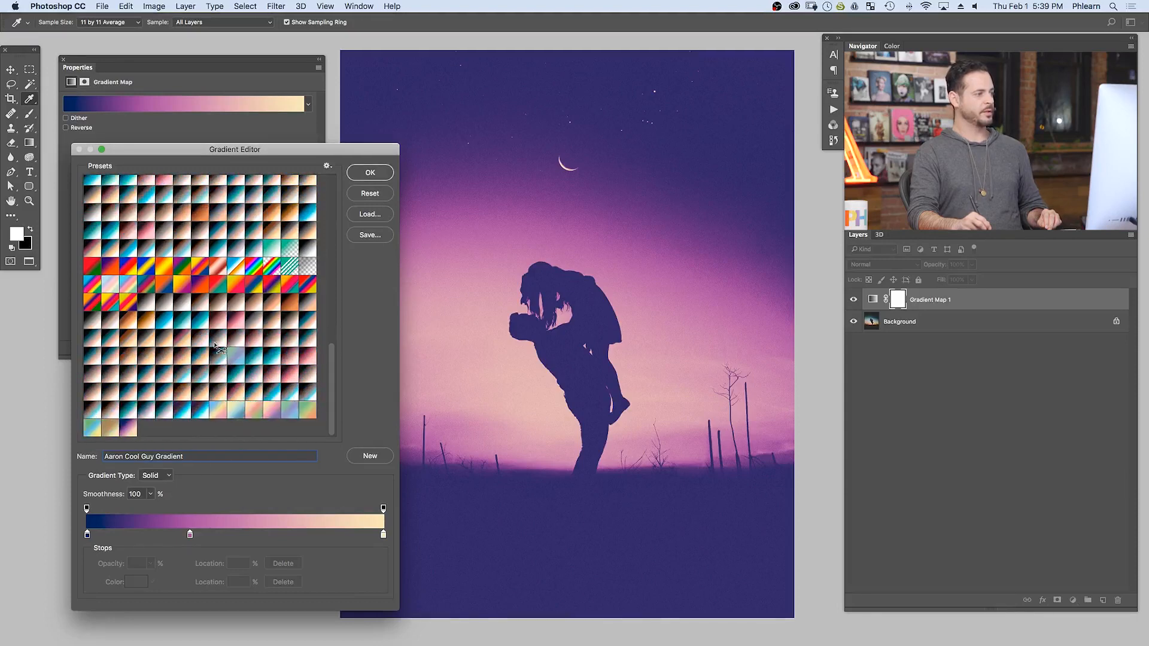
pyautogui.keyDown('alt'); pyautogui.click(215, 345); pyautogui.keyUp('alt')
pyautogui.keyDown('alt'); pyautogui.click(215, 347); pyautogui.keyUp('alt')
pyautogui.keyDown('alt'); pyautogui.click(217, 350); pyautogui.keyUp('alt')
pyautogui.keyDown('alt'); pyautogui.click(219, 353); pyautogui.keyUp('alt')
pyautogui.keyDown('alt'); pyautogui.click(219, 360); pyautogui.keyUp('alt')
pyautogui.keyDown('alt'); pyautogui.click(220, 366); pyautogui.keyUp('alt')
pyautogui.keyDown('alt'); pyautogui.click(221, 370); pyautogui.keyUp('alt')
pyautogui.keyDown('alt'); pyautogui.click(221, 370); pyautogui.keyUp('alt')
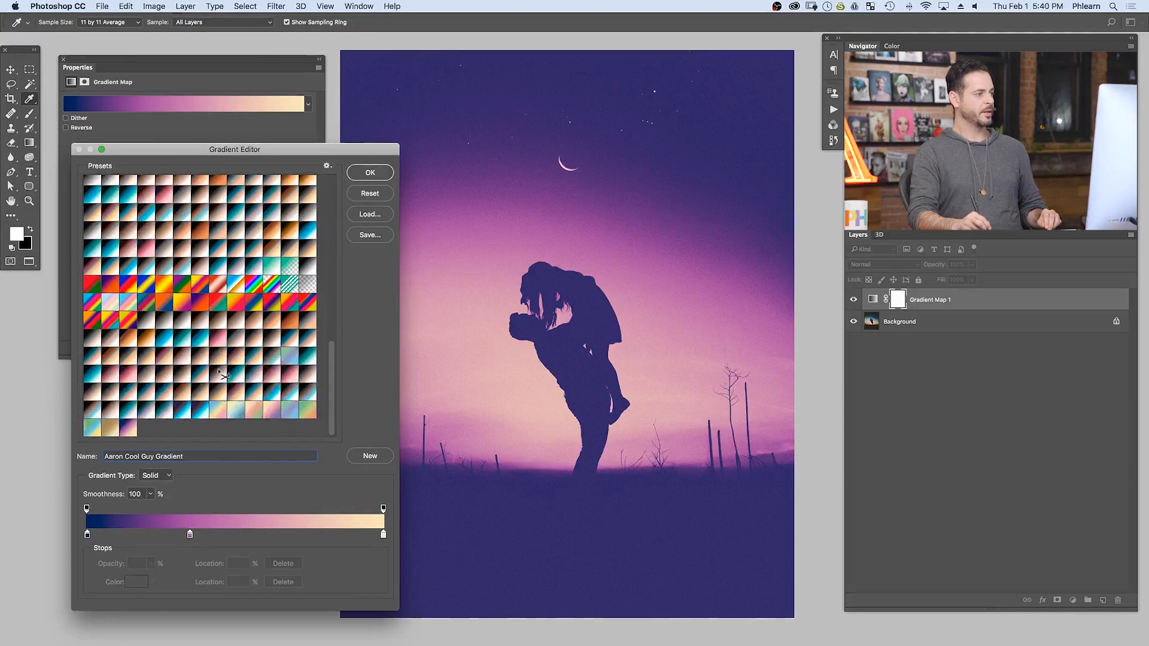
pyautogui.keyDown('alt'); pyautogui.click(225, 374); pyautogui.keyUp('alt')
pyautogui.keyDown('alt'); pyautogui.click(225, 374); pyautogui.keyUp('alt')
pyautogui.keyDown('alt'); pyautogui.click(225, 375); pyautogui.keyUp('alt')
pyautogui.keyDown('alt'); pyautogui.click(225, 374); pyautogui.keyUp('alt')
pyautogui.keyDown('alt'); pyautogui.click(226, 375); pyautogui.keyUp('alt')
pyautogui.keyDown('alt'); pyautogui.click(226, 376); pyautogui.keyUp('alt')
pyautogui.keyDown('alt'); pyautogui.click(227, 376); pyautogui.keyUp('alt')
pyautogui.keyDown('alt'); pyautogui.click(227, 378); pyautogui.keyUp('alt')
pyautogui.keyDown('alt'); pyautogui.click(228, 376); pyautogui.keyUp('alt')
pyautogui.keyDown('alt'); pyautogui.click(230, 376); pyautogui.keyUp('alt')
pyautogui.keyDown('alt'); pyautogui.click(231, 375); pyautogui.keyUp('alt')
pyautogui.keyDown('alt'); pyautogui.click(233, 376); pyautogui.keyUp('alt')
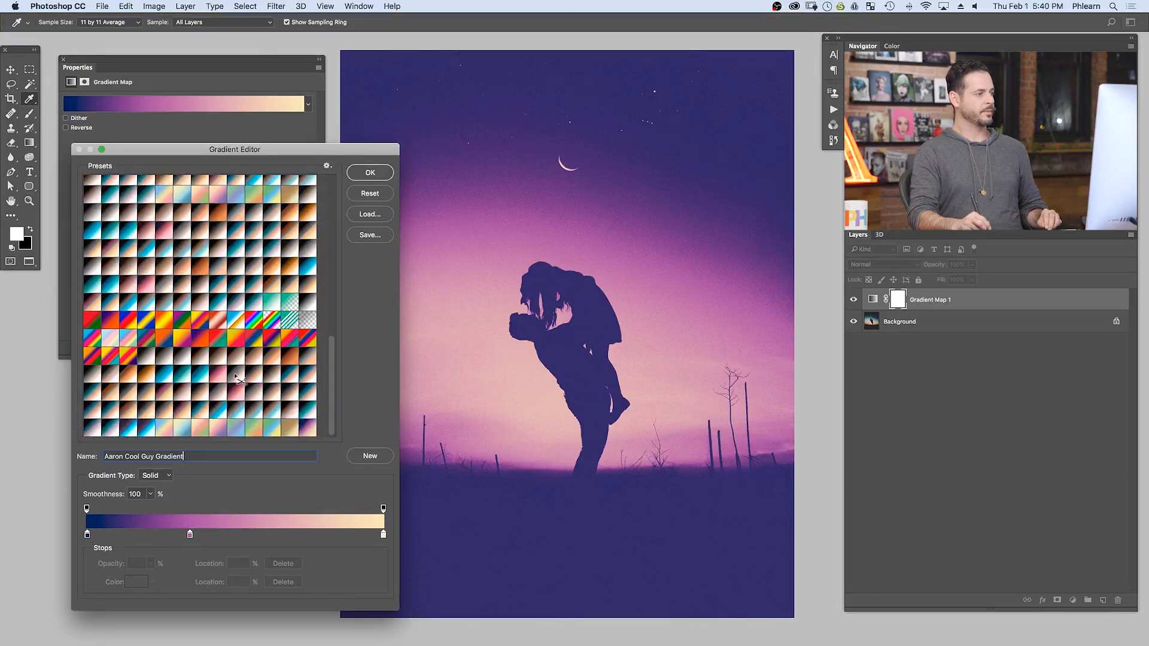
pyautogui.keyDown('alt'); pyautogui.click(224, 362); pyautogui.keyUp('alt')
pyautogui.keyDown('alt'); pyautogui.click(224, 357); pyautogui.keyUp('alt')
pyautogui.keyDown('alt'); pyautogui.click(222, 345); pyautogui.keyUp('alt')
pyautogui.keyDown('alt'); pyautogui.click(220, 342); pyautogui.keyUp('alt')
pyautogui.keyDown('alt'); pyautogui.click(219, 339); pyautogui.keyUp('alt')
pyautogui.keyDown('alt'); pyautogui.click(218, 336); pyautogui.keyUp('alt')
pyautogui.keyDown('alt'); pyautogui.click(215, 332); pyautogui.keyUp('alt')
pyautogui.keyDown('alt'); pyautogui.click(214, 323); pyautogui.keyUp('alt')
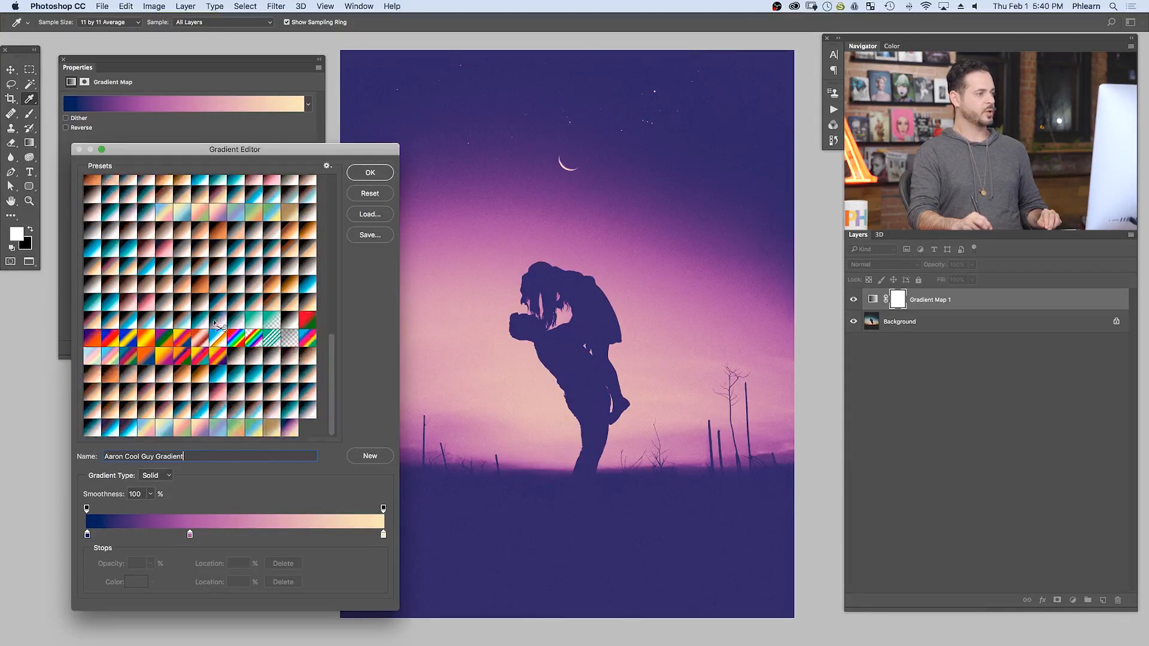
pyautogui.keyDown('alt'); pyautogui.click(220, 331); pyautogui.keyUp('alt')
pyautogui.keyDown('alt'); pyautogui.click(219, 330); pyautogui.keyUp('alt')
pyautogui.keyDown('alt'); pyautogui.click(219, 331); pyautogui.keyUp('alt')
pyautogui.keyDown('alt'); pyautogui.click(219, 329); pyautogui.keyUp('alt')
pyautogui.keyDown('alt'); pyautogui.click(218, 329); pyautogui.keyUp('alt')
pyautogui.keyDown('alt'); pyautogui.click(218, 329); pyautogui.keyUp('alt')
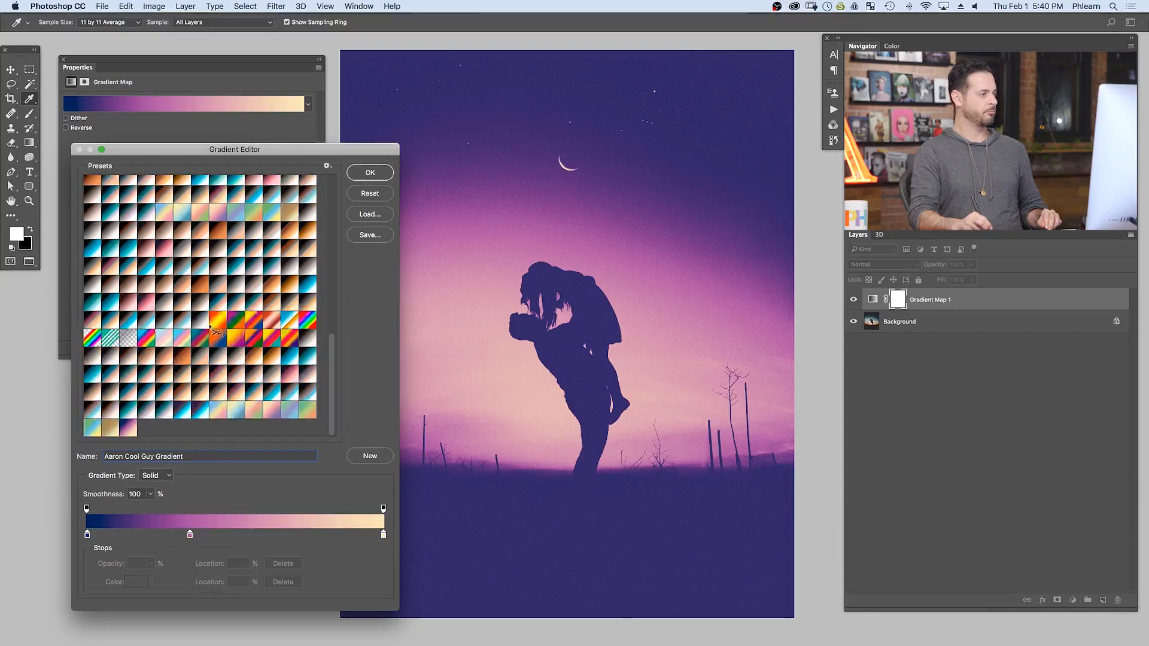
pyautogui.keyDown('alt'); pyautogui.click(217, 329); pyautogui.keyUp('alt')
pyautogui.keyDown('alt'); pyautogui.click(217, 328); pyautogui.keyUp('alt')
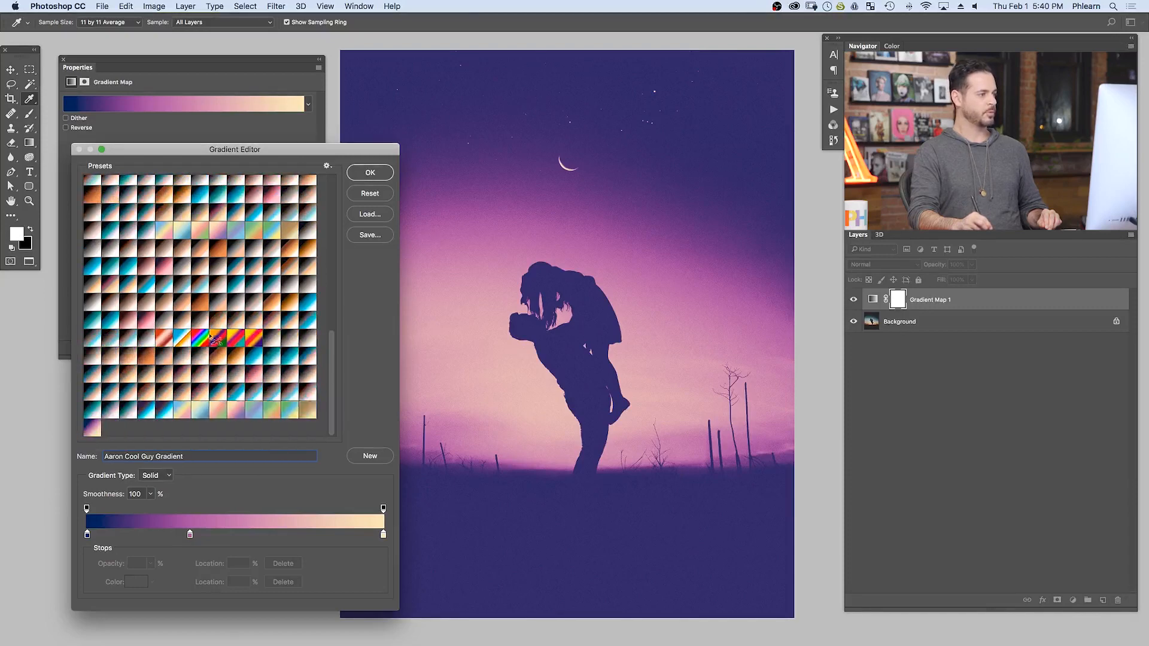
pyautogui.keyDown('alt'); pyautogui.click(213, 337); pyautogui.keyUp('alt')
pyautogui.keyDown('alt'); pyautogui.click(213, 336); pyautogui.keyUp('alt')
pyautogui.keyDown('alt'); pyautogui.click(210, 336); pyautogui.keyUp('alt')
pyautogui.keyDown('alt'); pyautogui.click(209, 336); pyautogui.keyUp('alt')
pyautogui.keyDown('alt'); pyautogui.click(207, 336); pyautogui.keyUp('alt')
pyautogui.keyDown('alt'); pyautogui.click(206, 334); pyautogui.keyUp('alt')
pyautogui.keyDown('alt'); pyautogui.click(208, 335); pyautogui.keyUp('alt')
pyautogui.keyDown('alt'); pyautogui.click(211, 338); pyautogui.keyUp('alt')
pyautogui.keyDown('alt'); pyautogui.click(214, 339); pyautogui.keyUp('alt')
pyautogui.keyDown('alt'); pyautogui.click(216, 340); pyautogui.keyUp('alt')
pyautogui.keyDown('alt'); pyautogui.click(218, 341); pyautogui.keyUp('alt')
pyautogui.keyDown('alt'); pyautogui.click(221, 342); pyautogui.keyUp('alt')
pyautogui.keyDown('alt'); pyautogui.click(223, 343); pyautogui.keyUp('alt')
pyautogui.keyDown('alt'); pyautogui.click(224, 344); pyautogui.keyUp('alt')
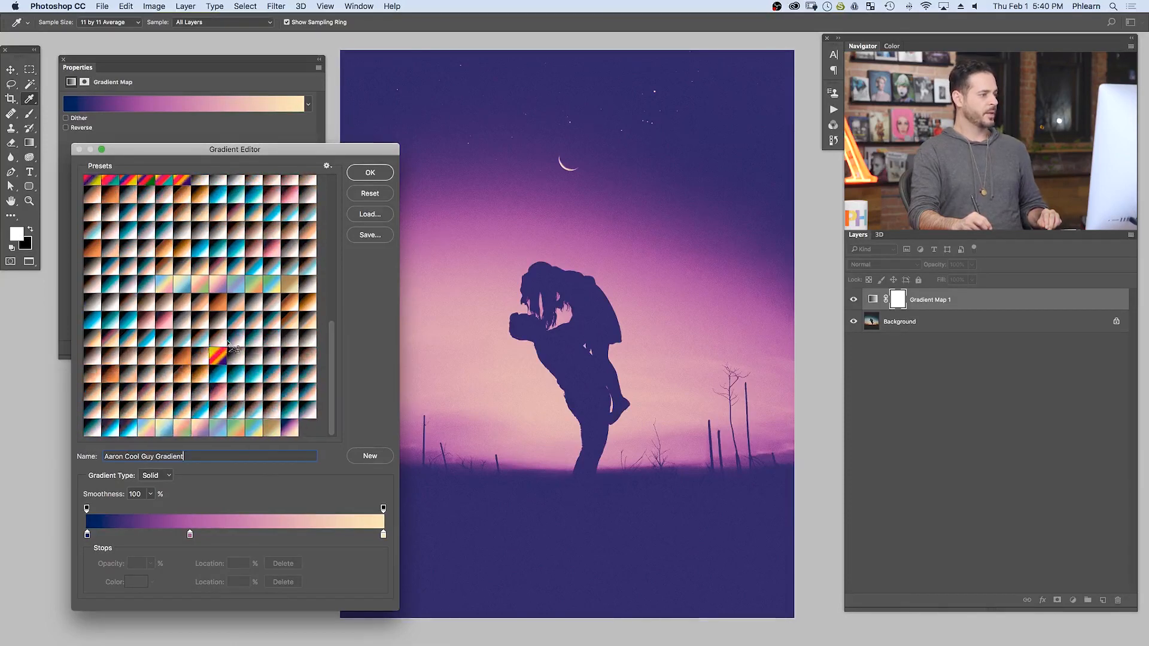
pyautogui.keyDown('alt'); pyautogui.click(231, 274); pyautogui.keyUp('alt')
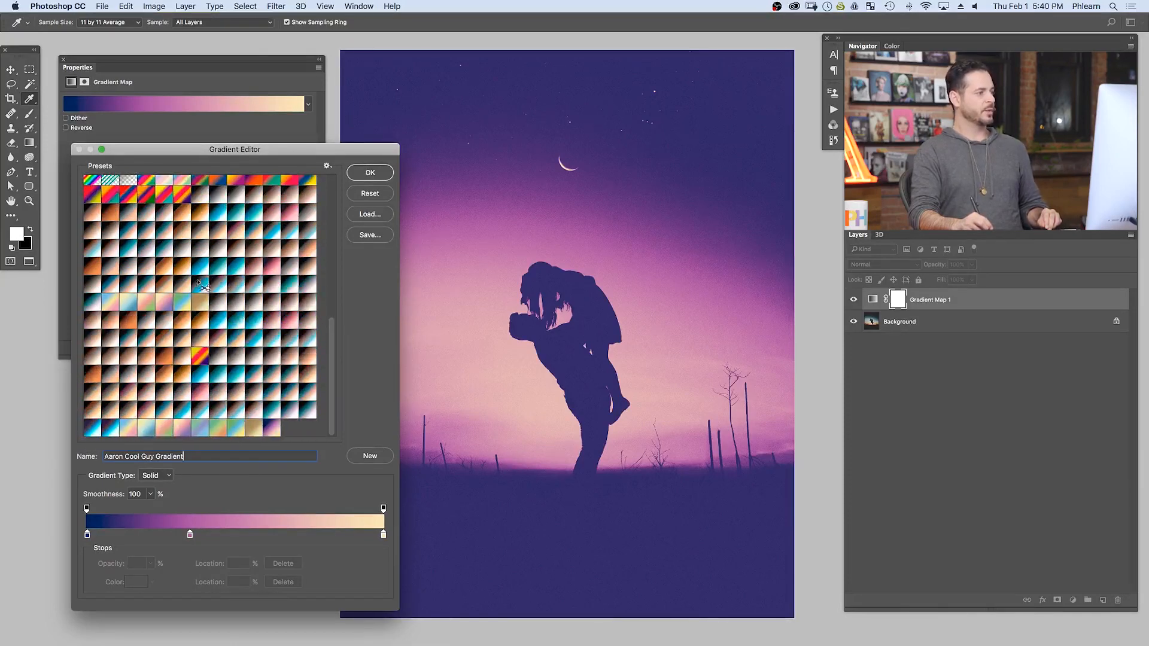
pyautogui.keyDown('alt'); pyautogui.click(217, 274); pyautogui.keyUp('alt')
pyautogui.keyDown('alt'); pyautogui.click(215, 274); pyautogui.keyUp('alt')
pyautogui.keyDown('alt'); pyautogui.click(215, 274); pyautogui.keyUp('alt')
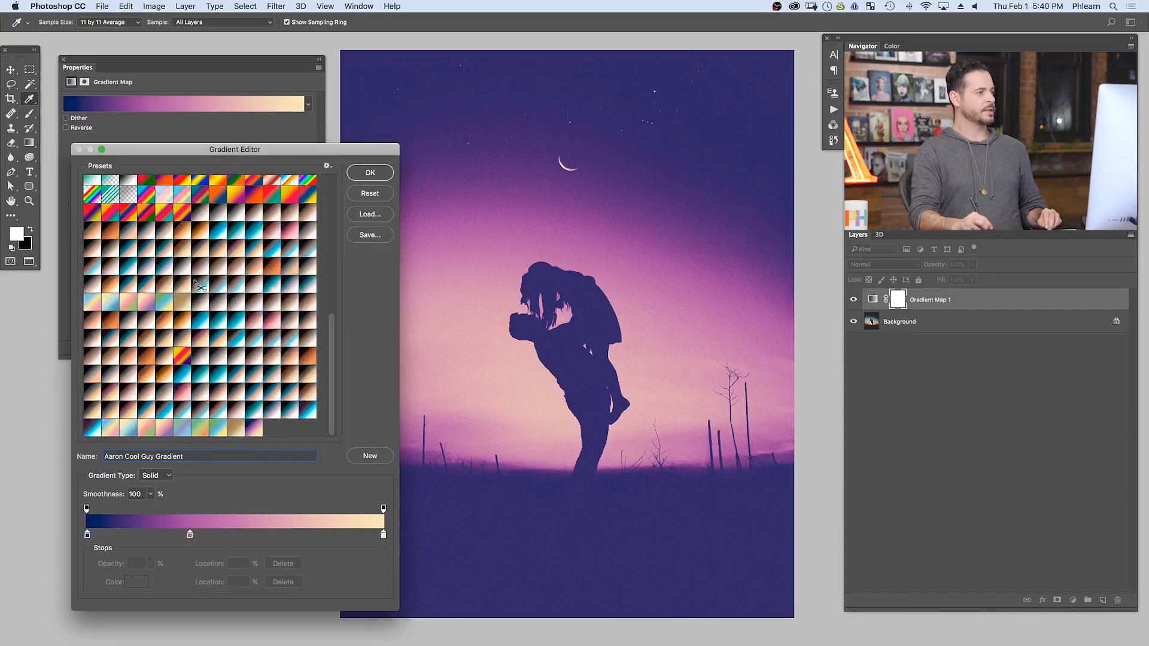
pyautogui.keyDown('alt'); pyautogui.click(215, 274); pyautogui.keyUp('alt')
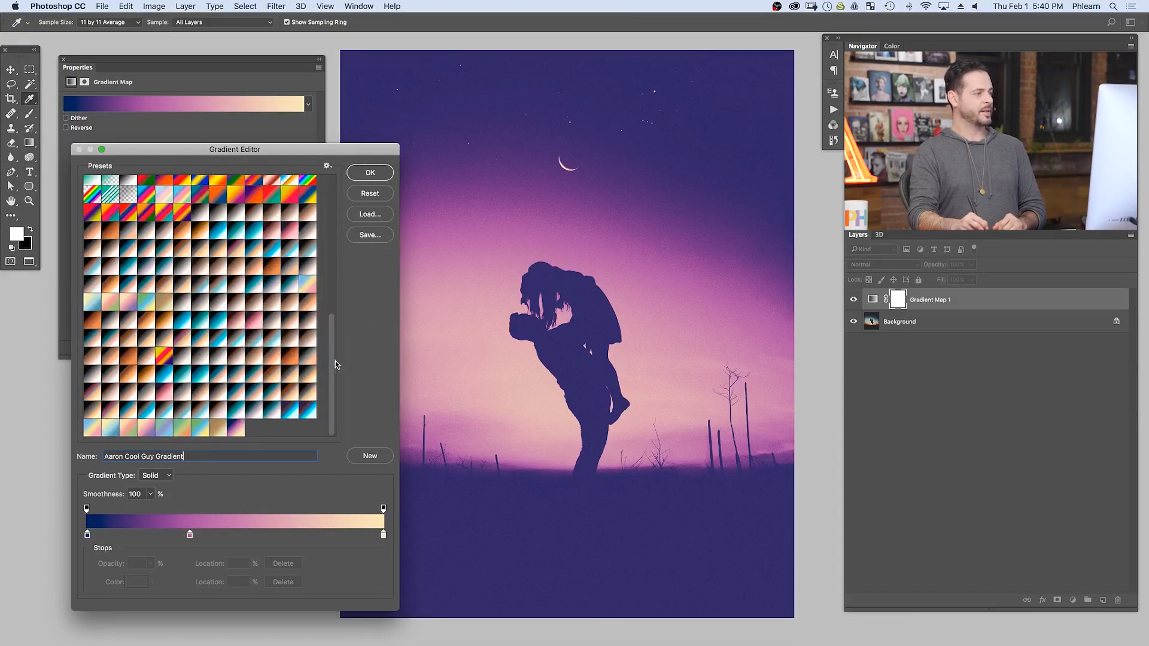
# - Look over the remaining gradient presets and accept the changes in the Gradient Editor
pyautogui.moveTo(333, 376); pyautogui.dragTo(333, 204)
pyautogui.scroll(-5, 332, 231)
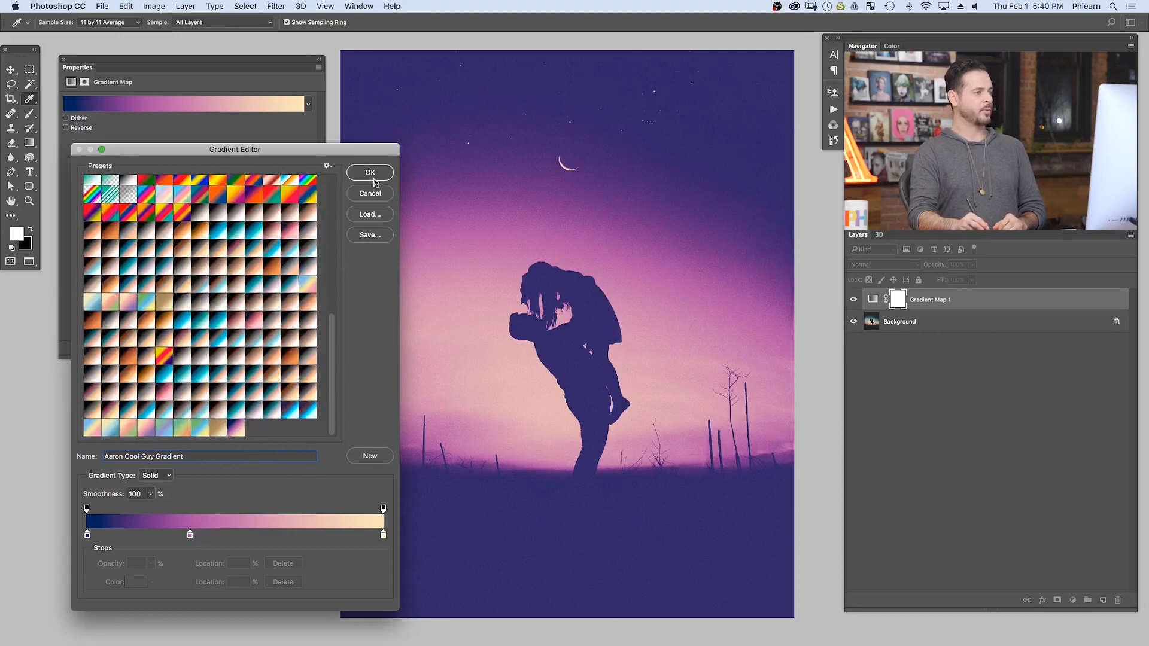
pyautogui.click(370, 173)
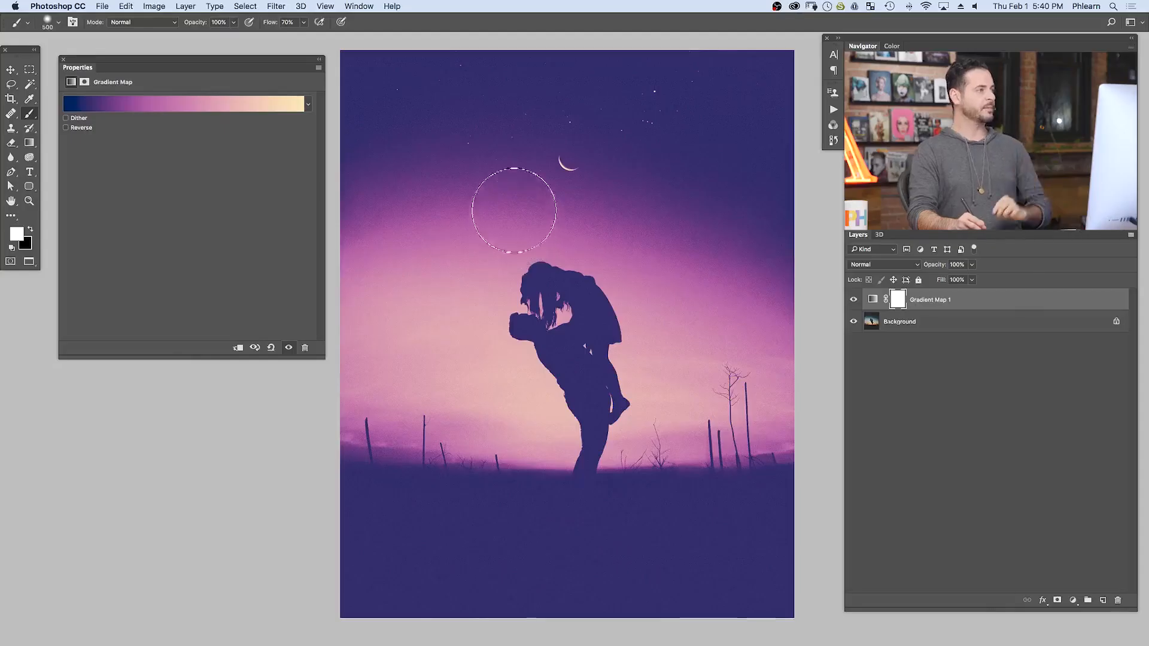
# - Open the Preset Manager and display the gradient presets
pyautogui.click(125, 8)
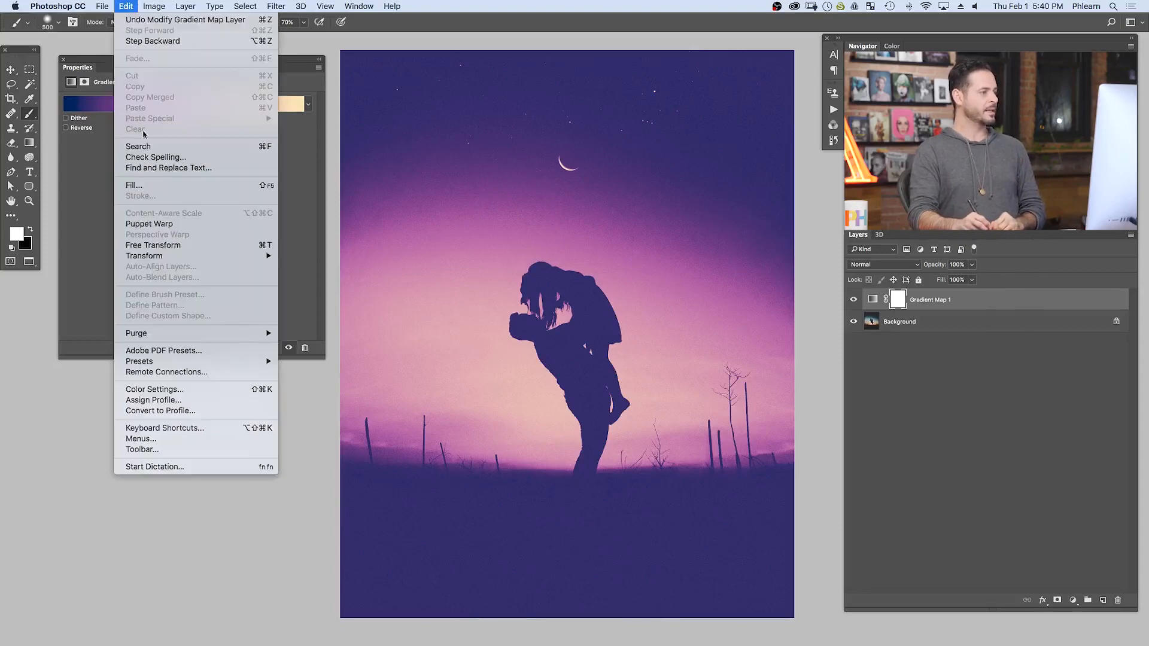
pyautogui.moveTo(188, 362)
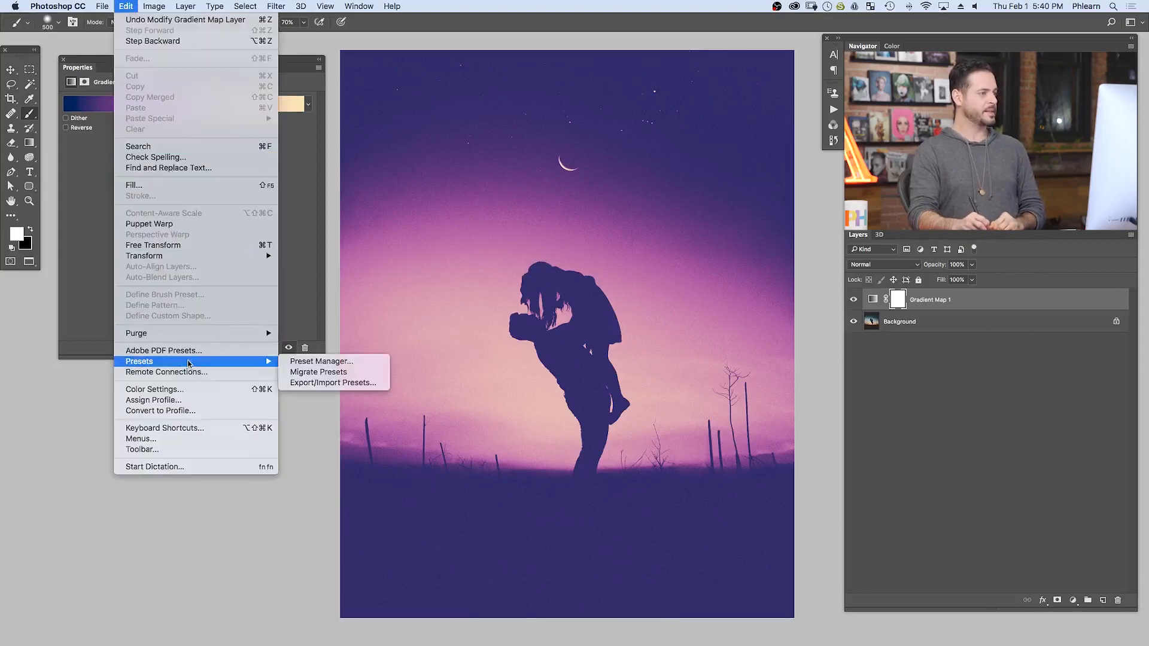
pyautogui.click(358, 362)
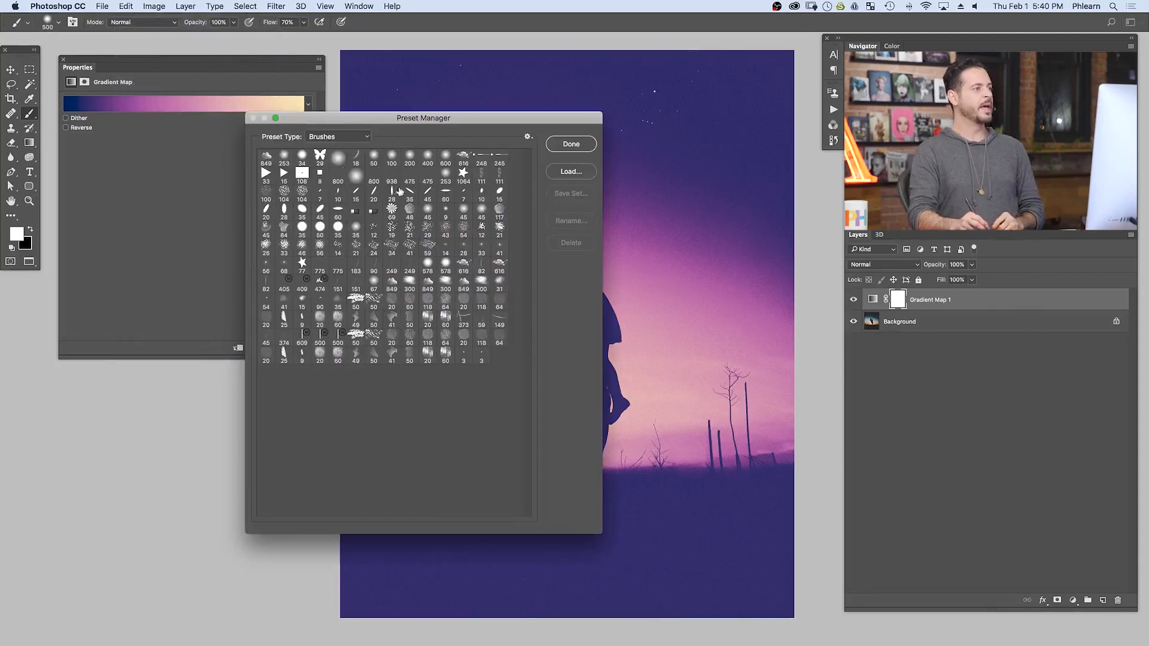
pyautogui.click(337, 136)
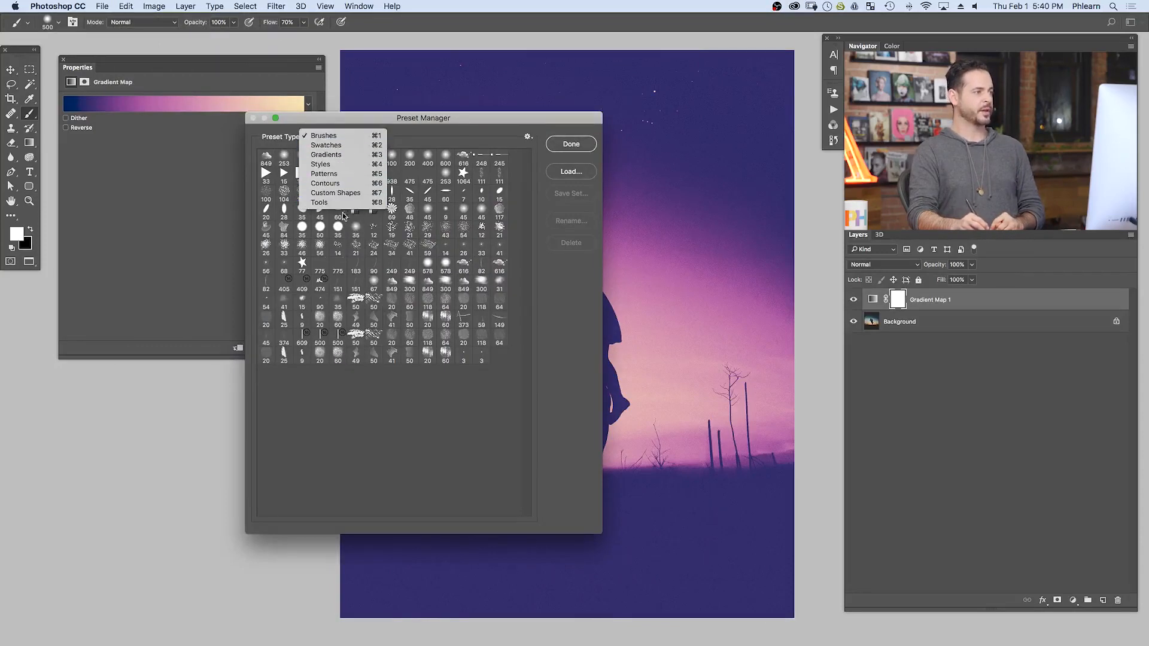
pyautogui.click(343, 155)
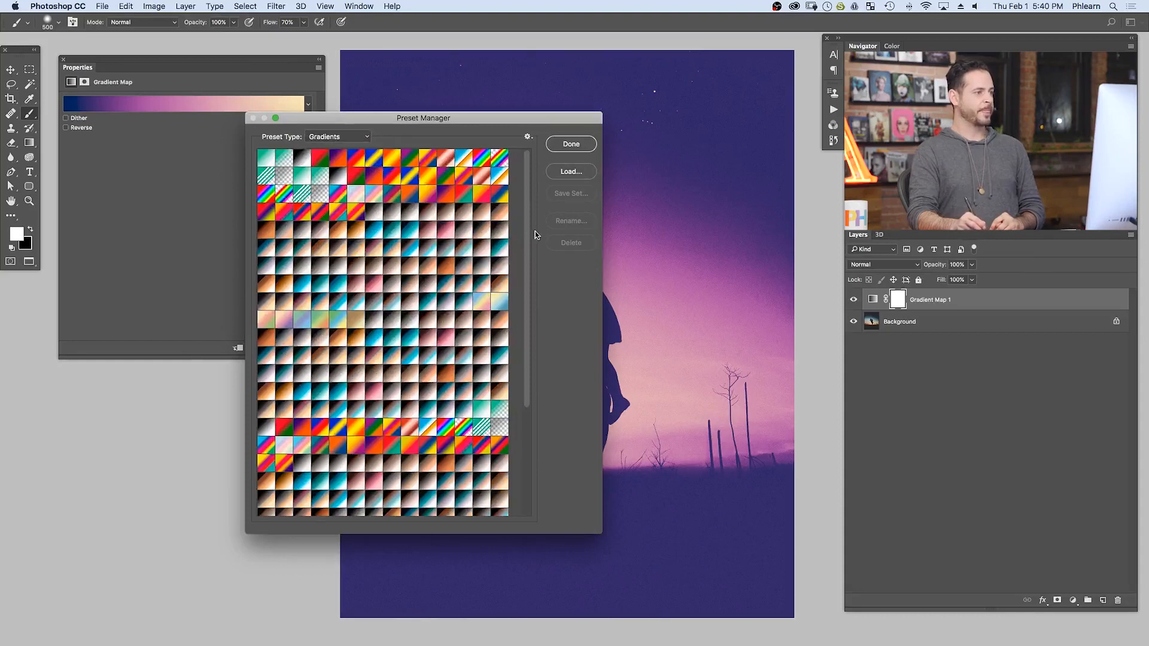
# - Select the newly saved blue, purple and cream gradient at the end of the gradient preset list
pyautogui.moveTo(529, 250); pyautogui.dragTo(521, 387)
pyautogui.moveTo(372, 507); pyautogui.dragTo(403, 511)
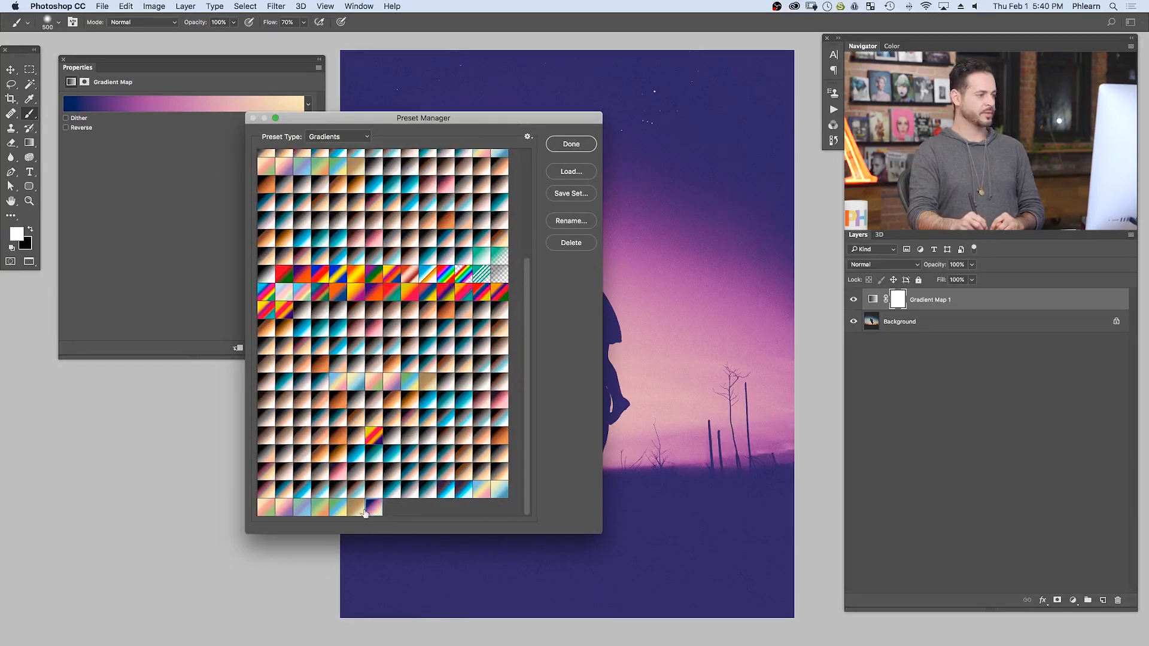
pyautogui.moveTo(375, 513); pyautogui.dragTo(354, 512)
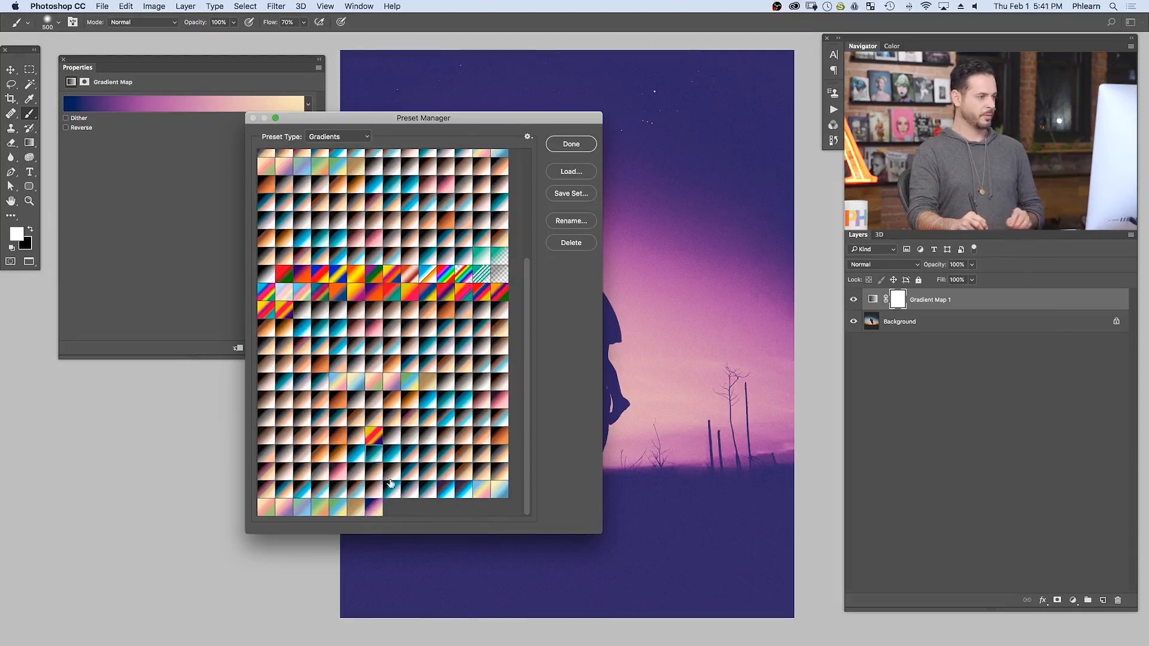
pyautogui.keyDown('shift'); pyautogui.click(373, 510); pyautogui.keyUp('shift')
pyautogui.moveTo(387, 496); pyautogui.dragTo(386, 510)
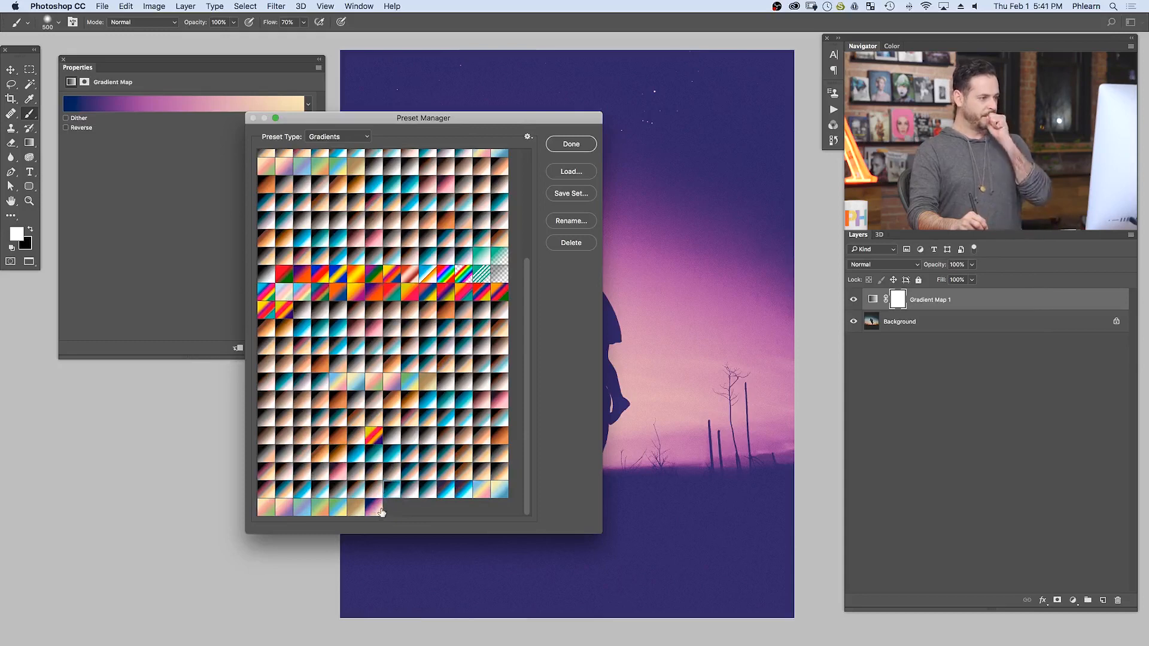
pyautogui.click(378, 512)
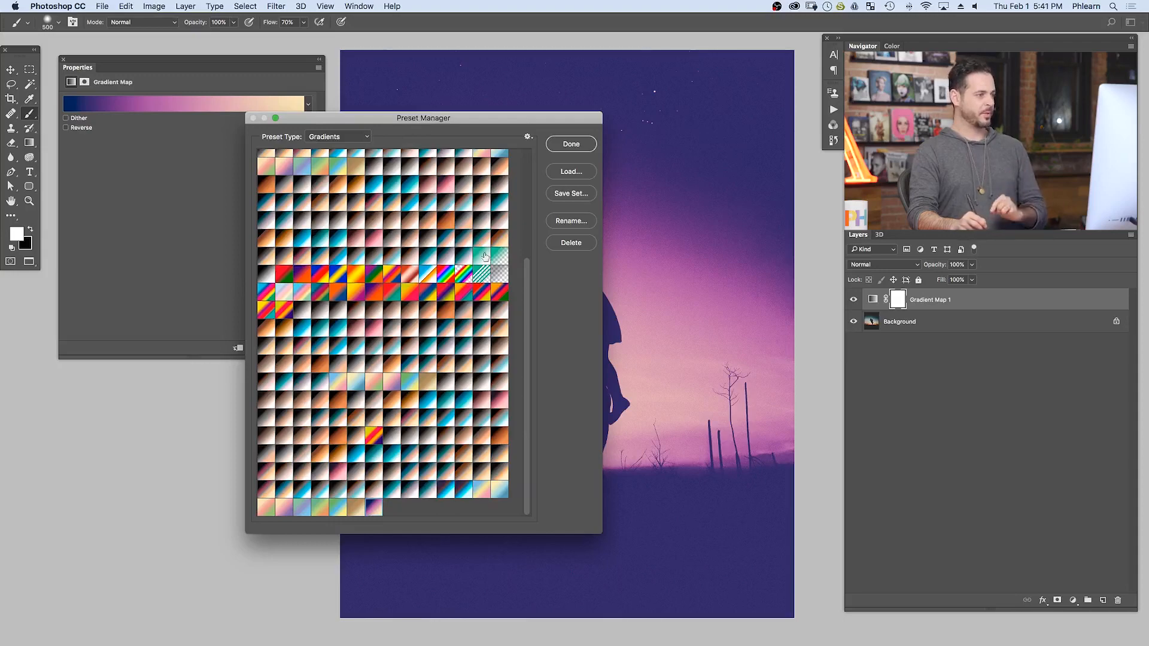
# - Start saving the selected gradient as a set and create a folder named "Gradient" inside Sample Images for it
pyautogui.click(571, 193)
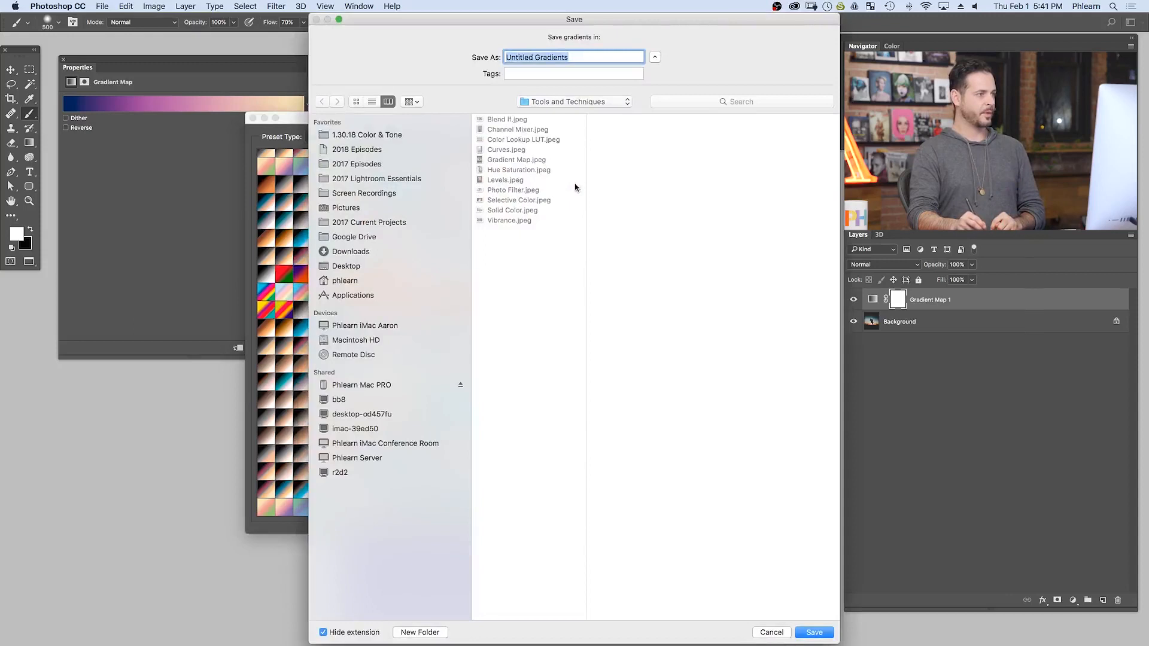
pyautogui.click(566, 103)
pyautogui.click(575, 111)
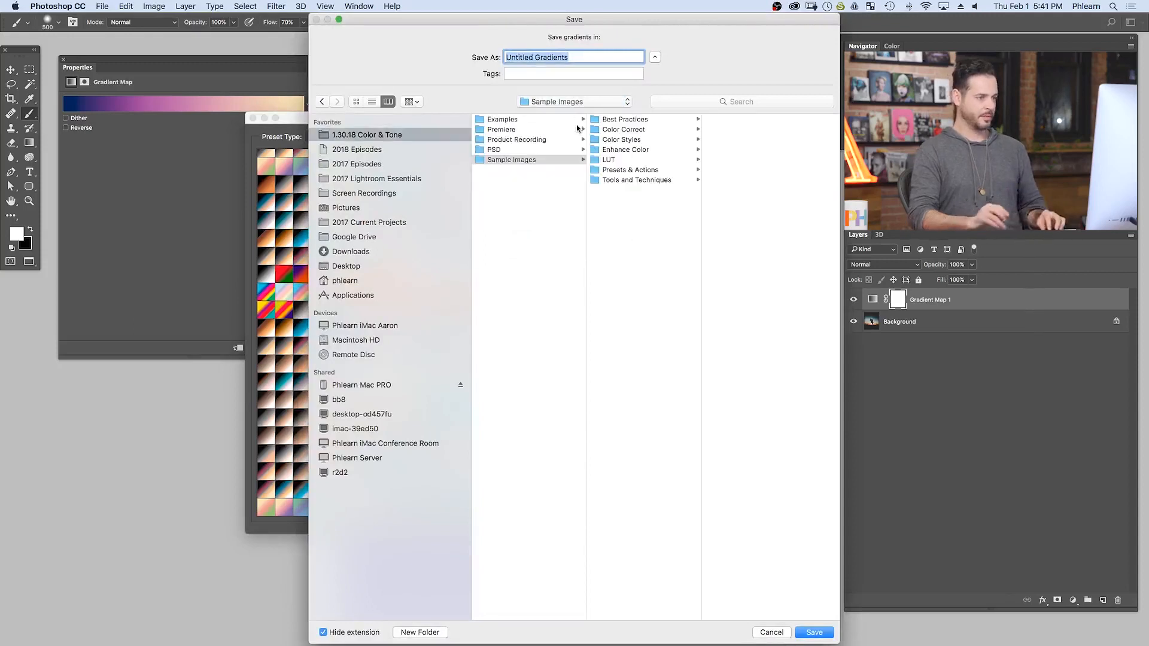
pyautogui.press('super+shift+n')
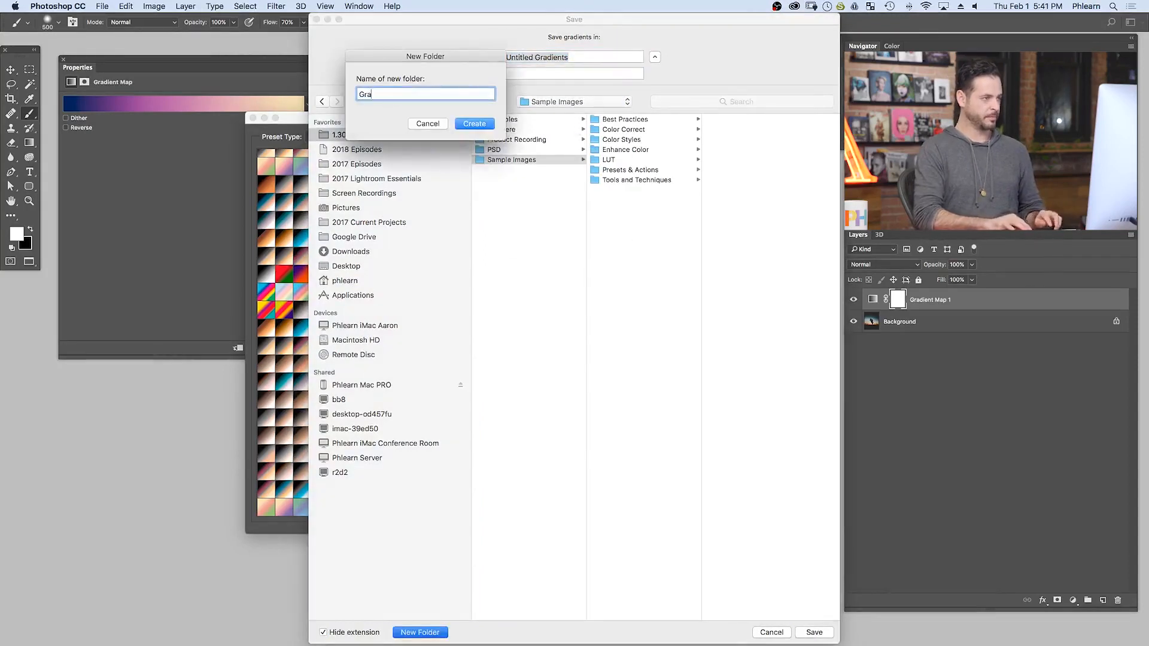
pyautogui.write('Gradient')
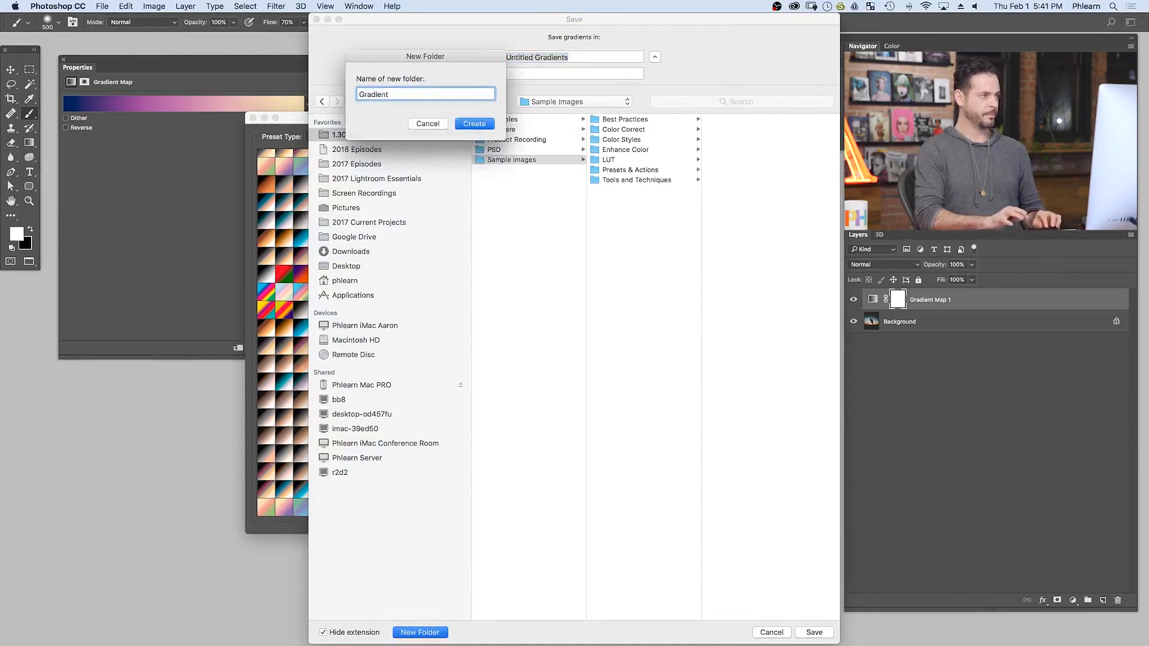
pyautogui.press('Return')
# - Save the set under the author's first name followed by "Cool Guy Gradient" and close the Preset Manager
pyautogui.write('Aaron Co')
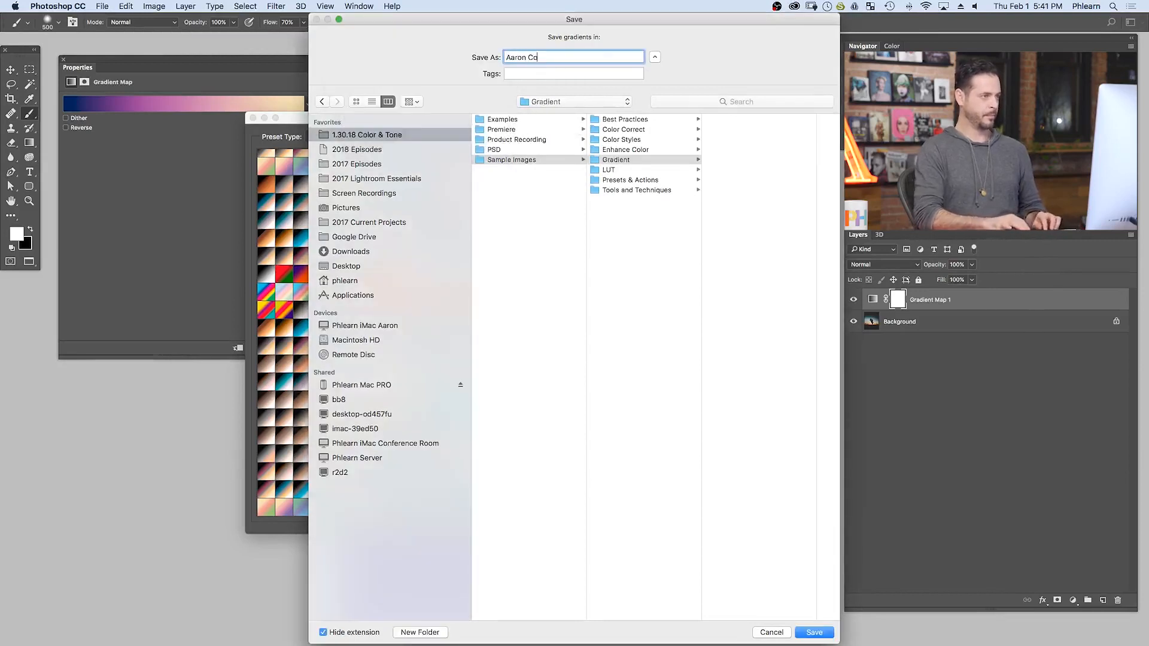
pyautogui.write('ol Guy Gradient')
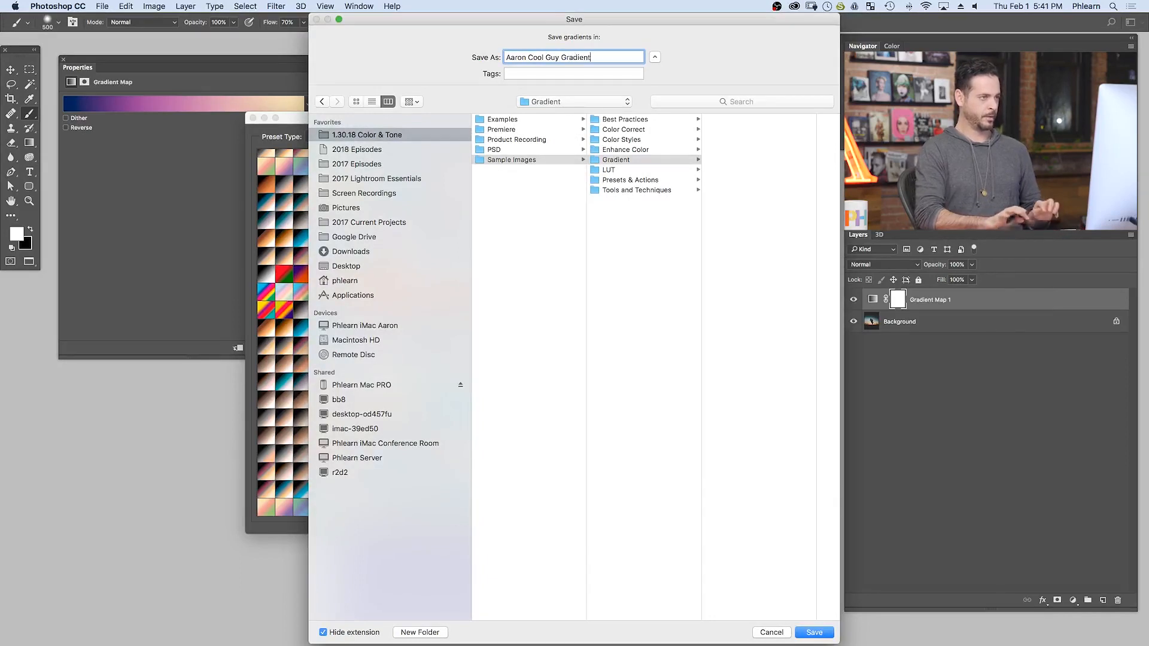
pyautogui.press('Return')
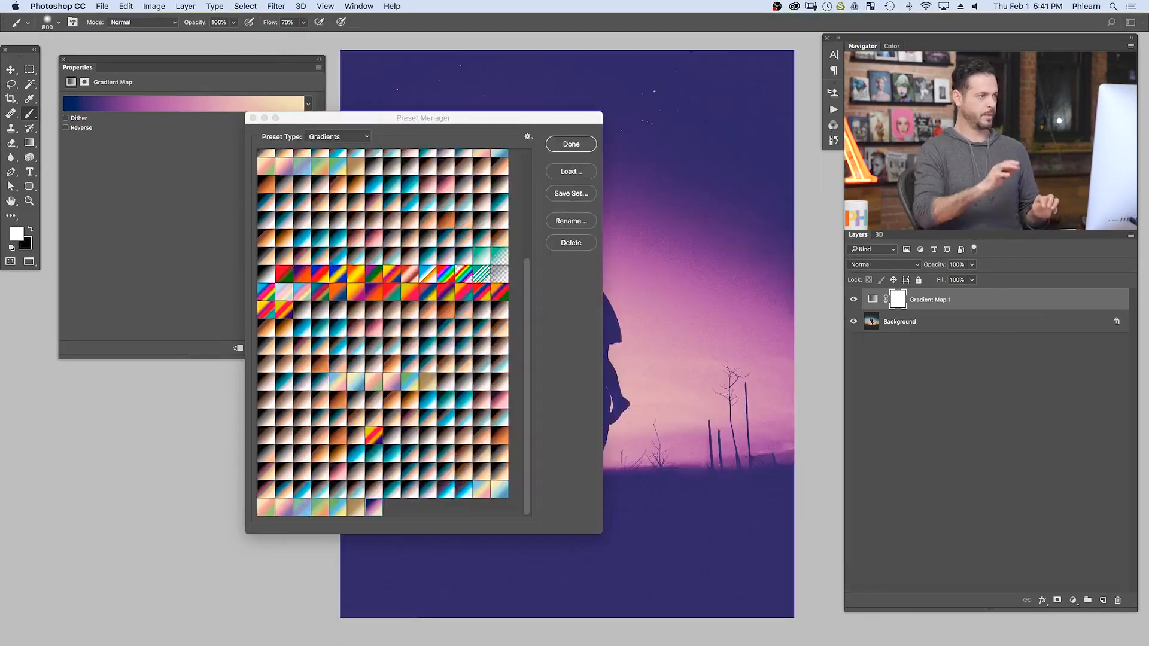
pyautogui.click(576, 143)
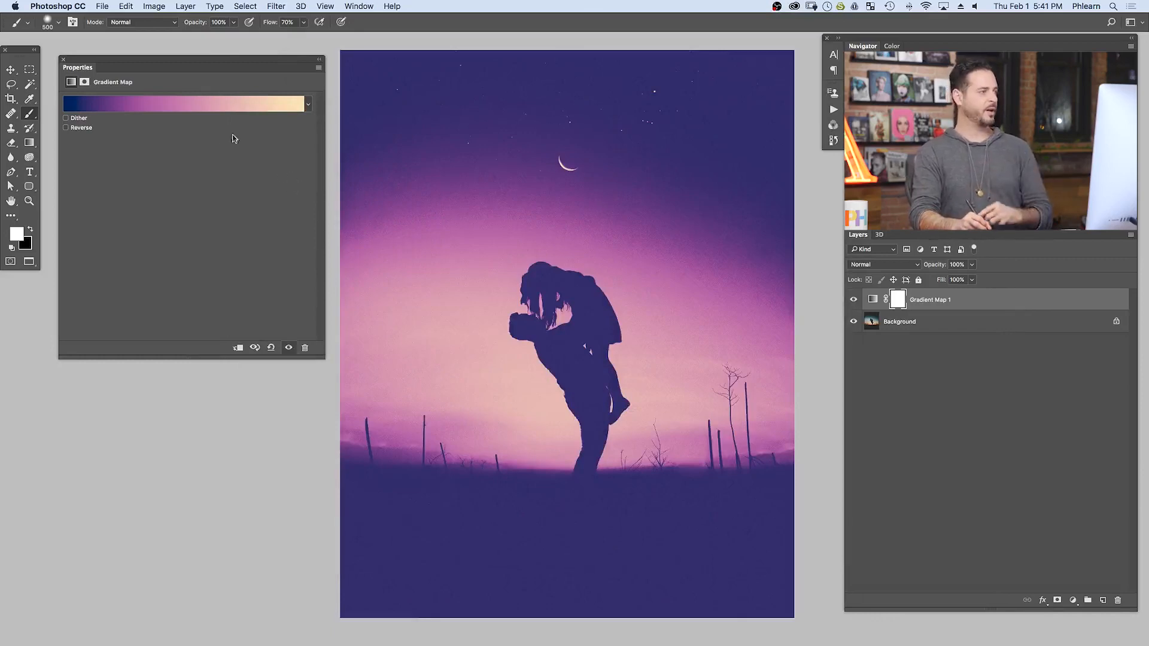
# - Load the saved gradient file from the Gradient folder into the Gradient Editor's presets, check the end of the list and accept
pyautogui.click(219, 102)
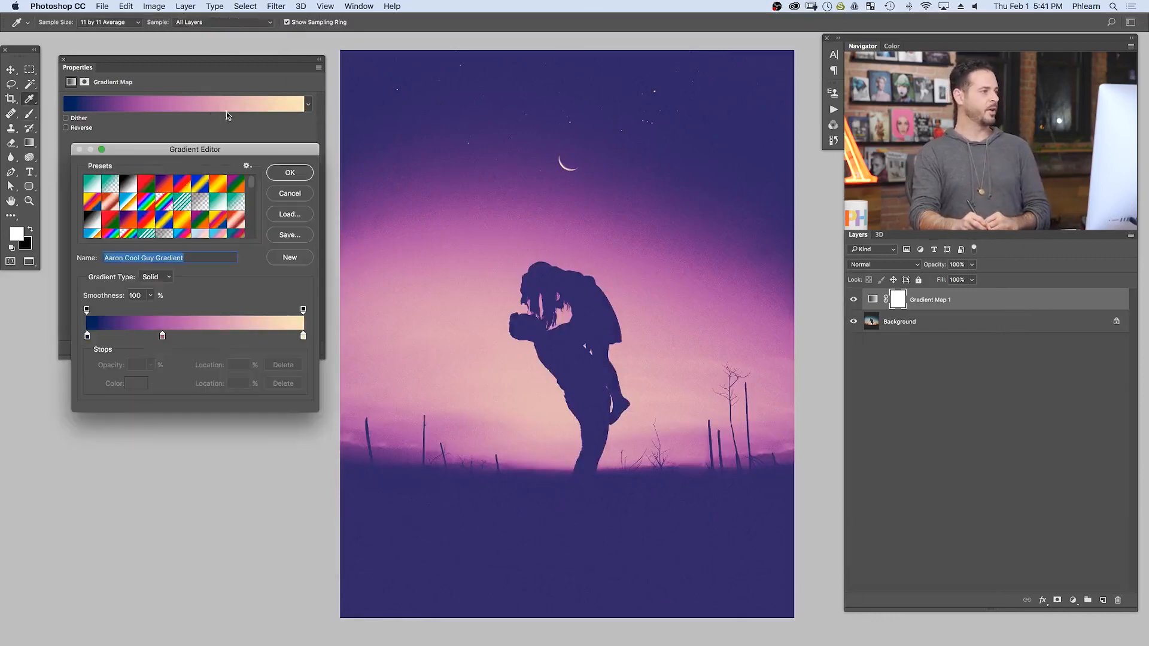
pyautogui.click(291, 215)
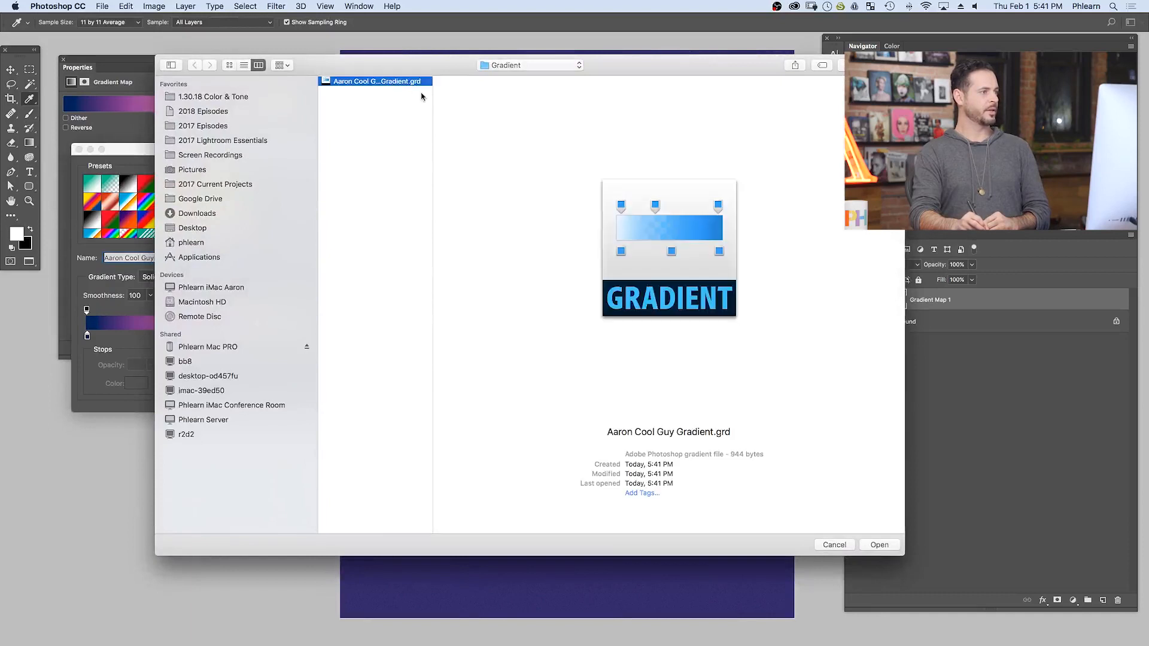
pyautogui.moveTo(431, 95); pyautogui.dragTo(449, 94)
pyautogui.click(879, 545)
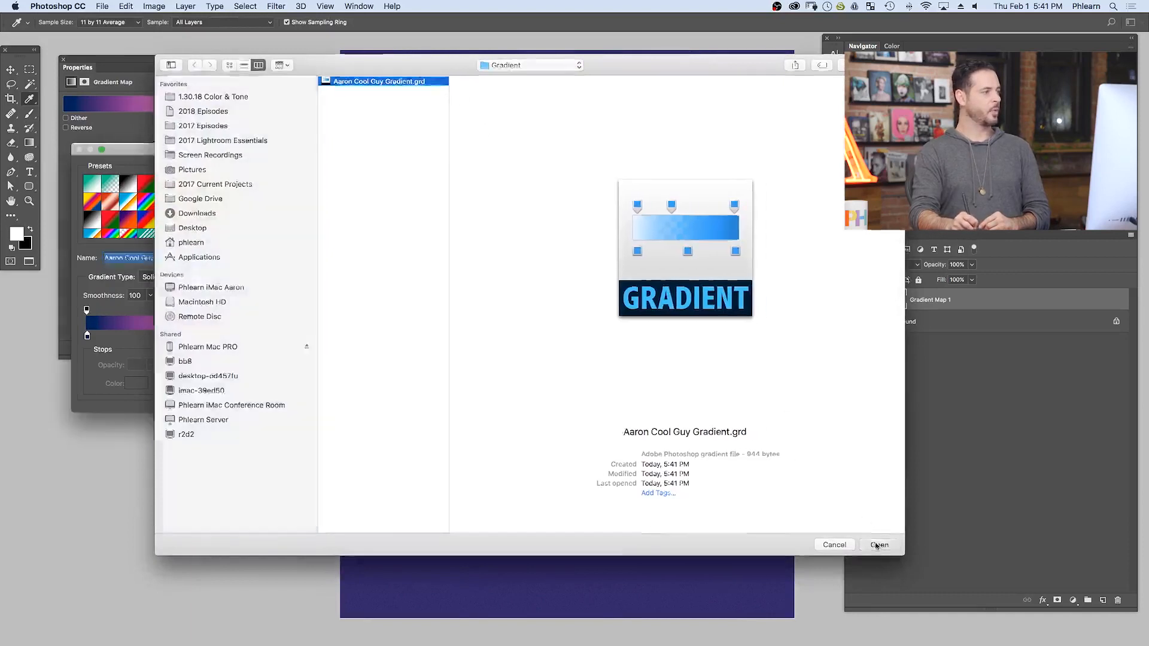
pyautogui.moveTo(254, 186); pyautogui.dragTo(256, 242)
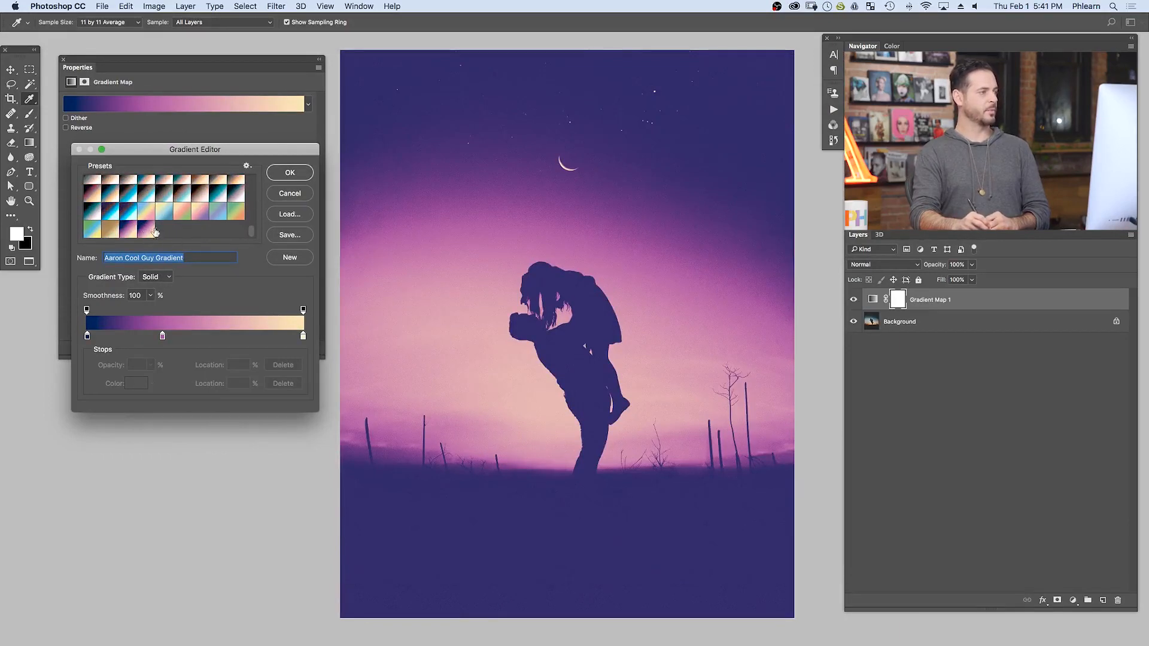
pyautogui.click(296, 172)
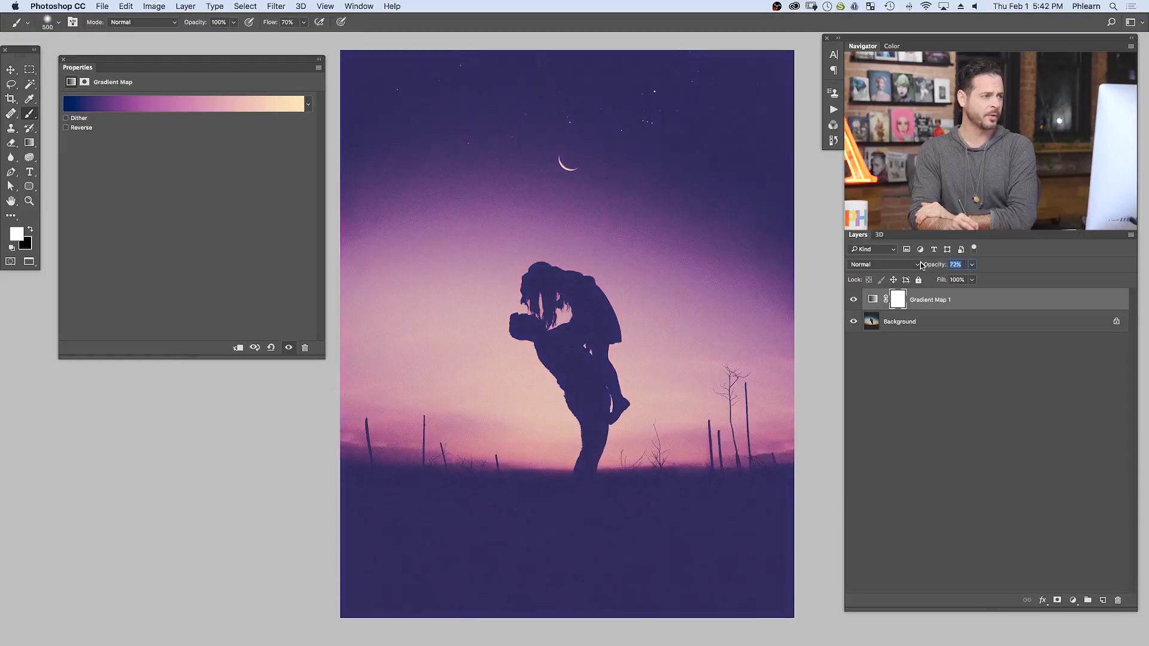
# - Lower the Gradient Map 1 layer's opacity to 52% and compare the photo with the layer hidden and shown
pyautogui.moveTo(927, 262); pyautogui.dragTo(915, 266)
pyautogui.click(853, 300)
pyautogui.click(852, 300)
pyautogui.click(853, 300)
pyautogui.click(853, 301)
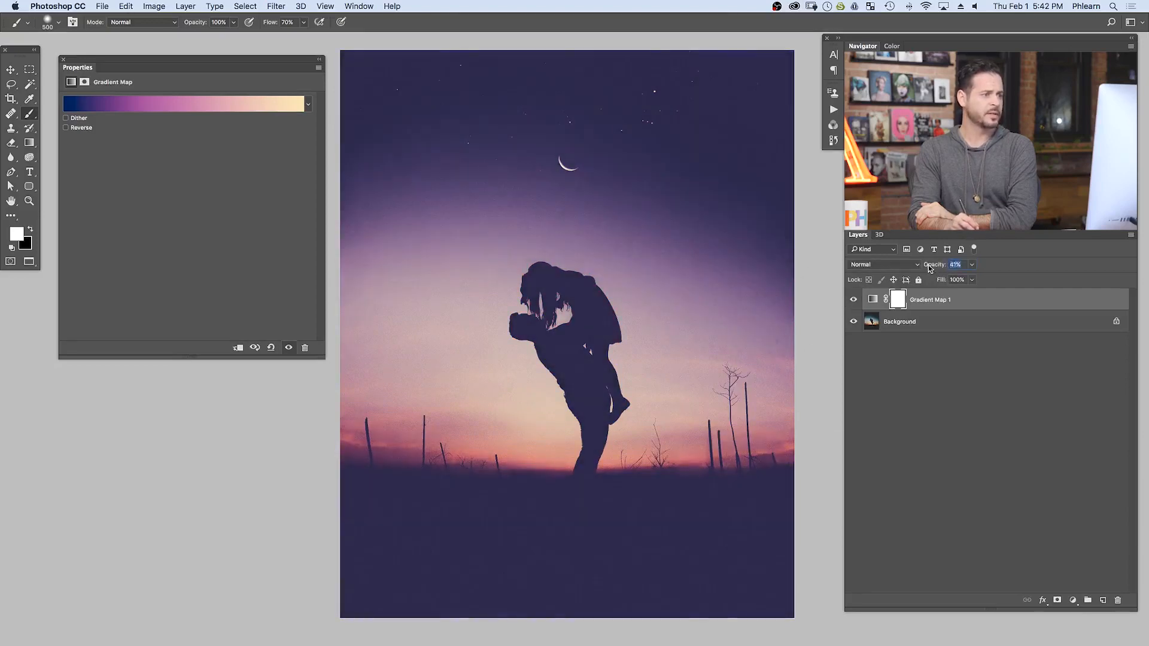
# - Reduce the Gradient Map 1 layer's opacity to about 36%, comparing the photo with the layer hidden and shown
pyautogui.click(853, 300)
pyautogui.click(853, 300)
pyautogui.click(852, 300)
pyautogui.click(852, 300)
pyautogui.click(852, 300)
pyautogui.click(852, 300)
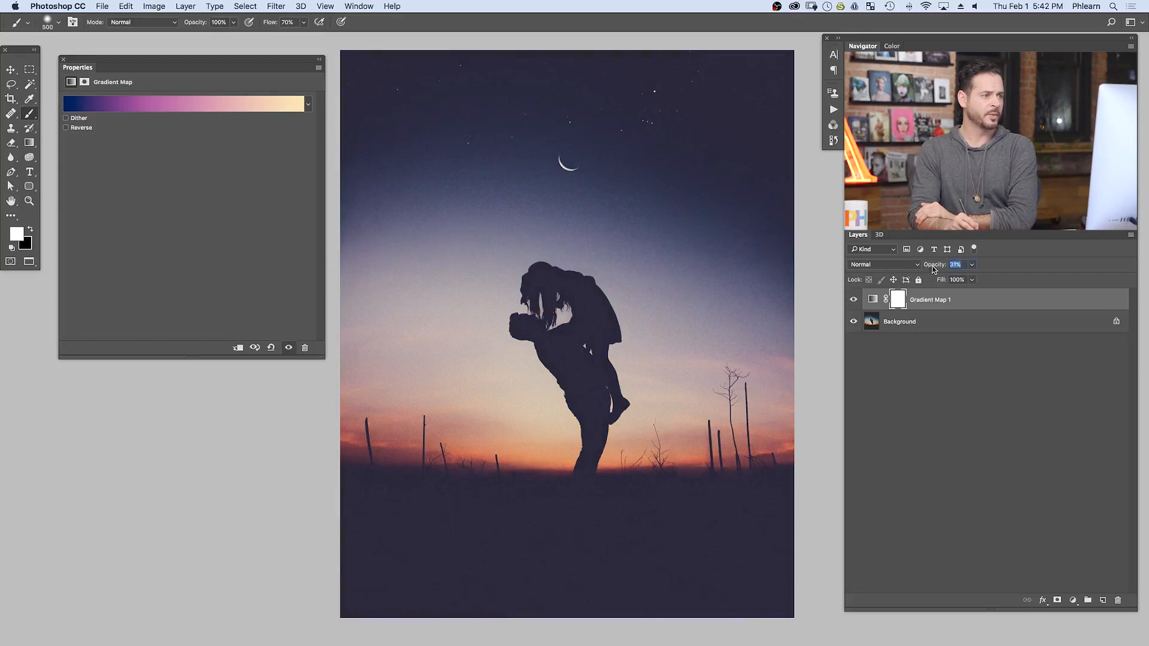
pyautogui.click(852, 300)
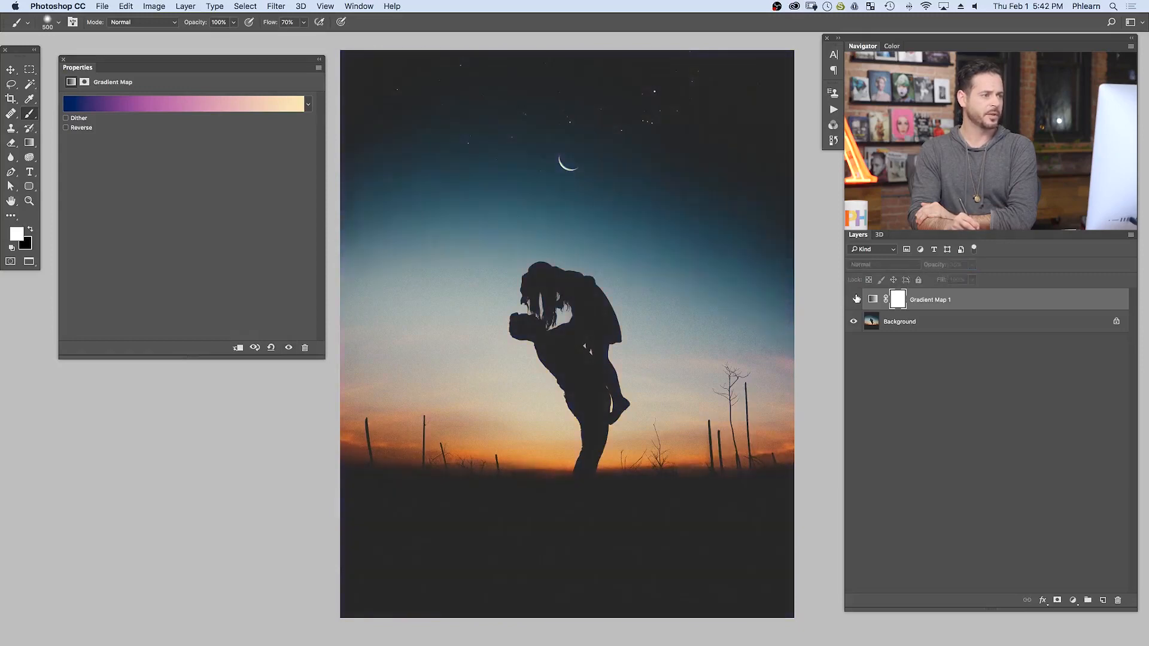
pyautogui.click(853, 301)
pyautogui.click(853, 301)
pyautogui.click(853, 300)
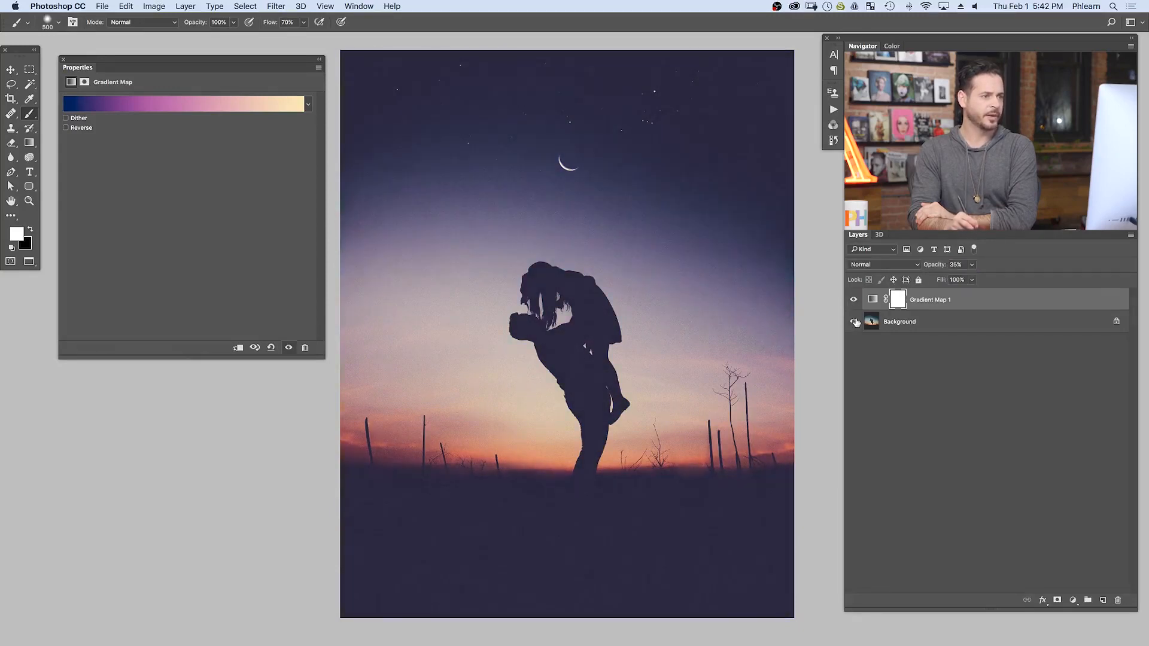